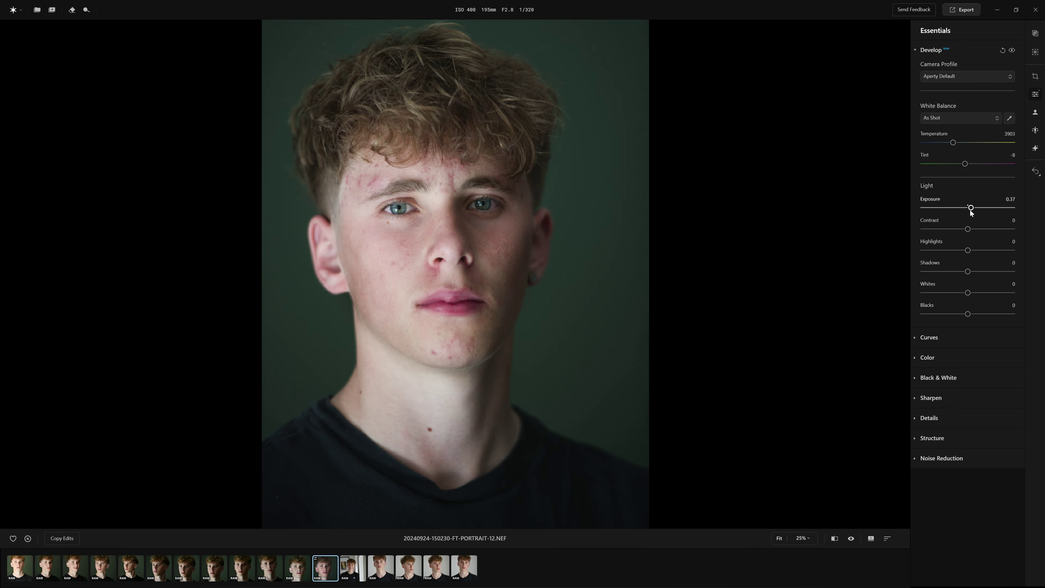
# - Set the portrait's contrast to 12, highlights to -35 and shadows to 15
pyautogui.moveTo(968, 229); pyautogui.dragTo(946, 250)
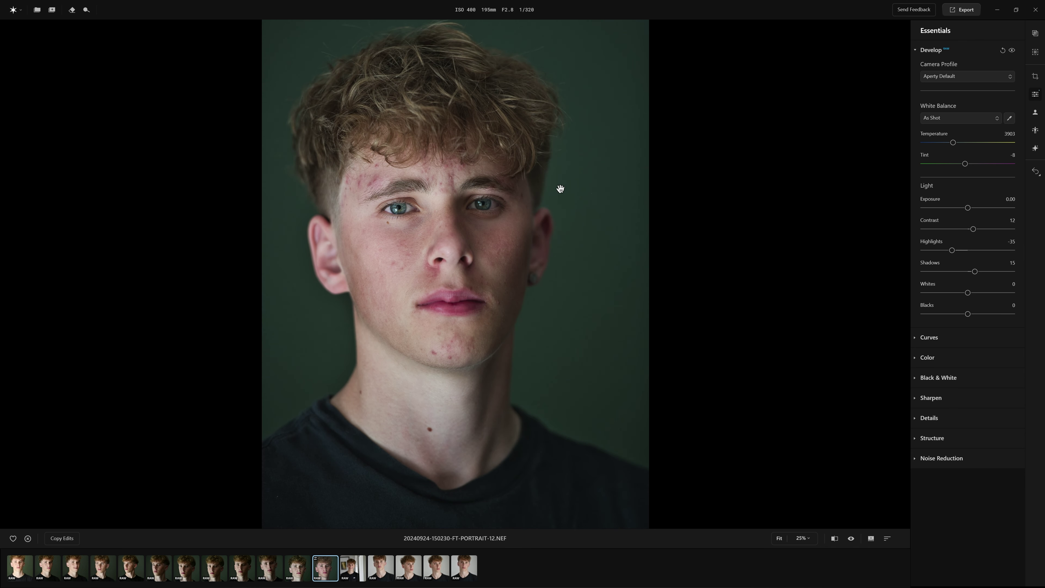
# - Sharpen the portrait with an amount of 53 and warm the white balance to a temperature of 4407
pyautogui.scroll(5, 424, 190)
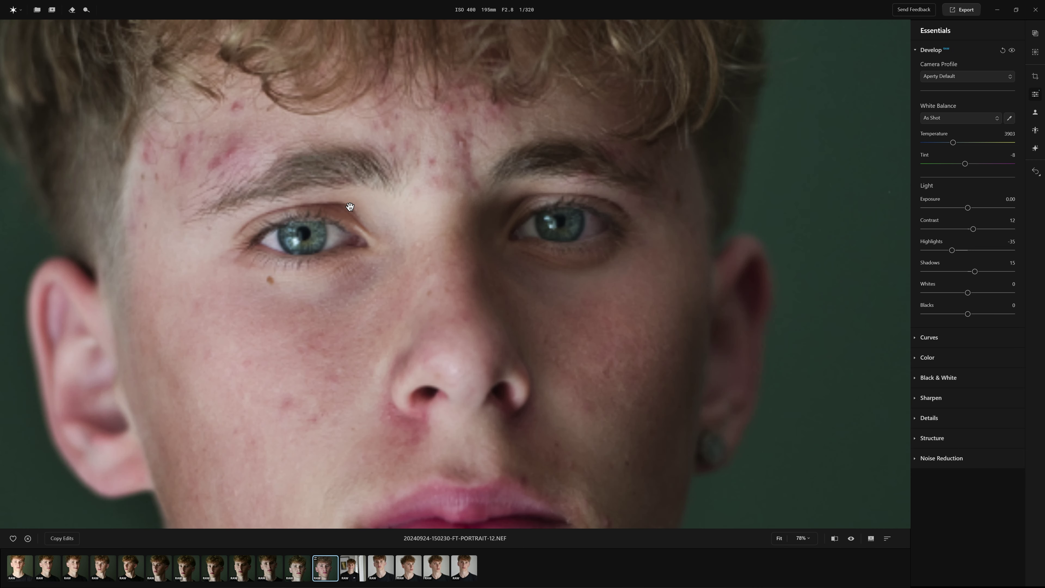
pyautogui.scroll(1, 411, 214)
pyautogui.click(967, 398)
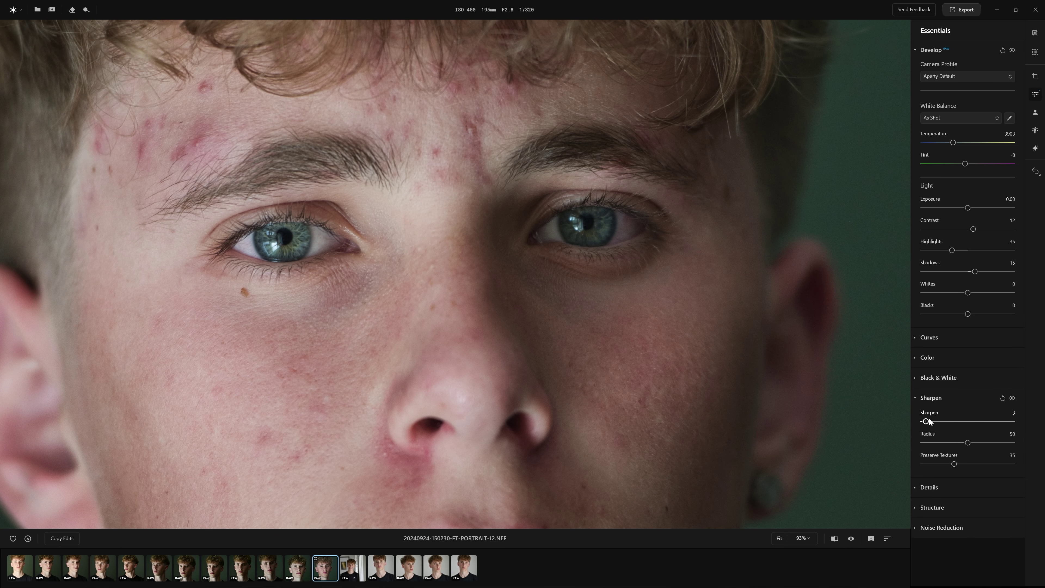
pyautogui.moveTo(953, 421); pyautogui.dragTo(969, 422)
pyautogui.moveTo(953, 143); pyautogui.dragTo(958, 142)
pyautogui.scroll(-5, 507, 256)
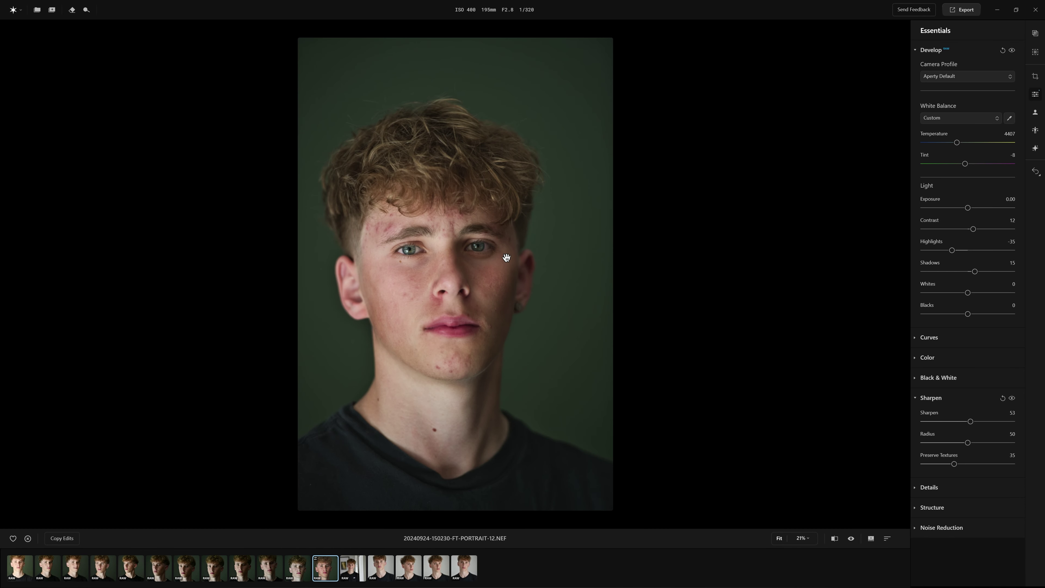
# - Switch to the Retouch adjustments and leave only the Skin settings expanded
pyautogui.click(1036, 111)
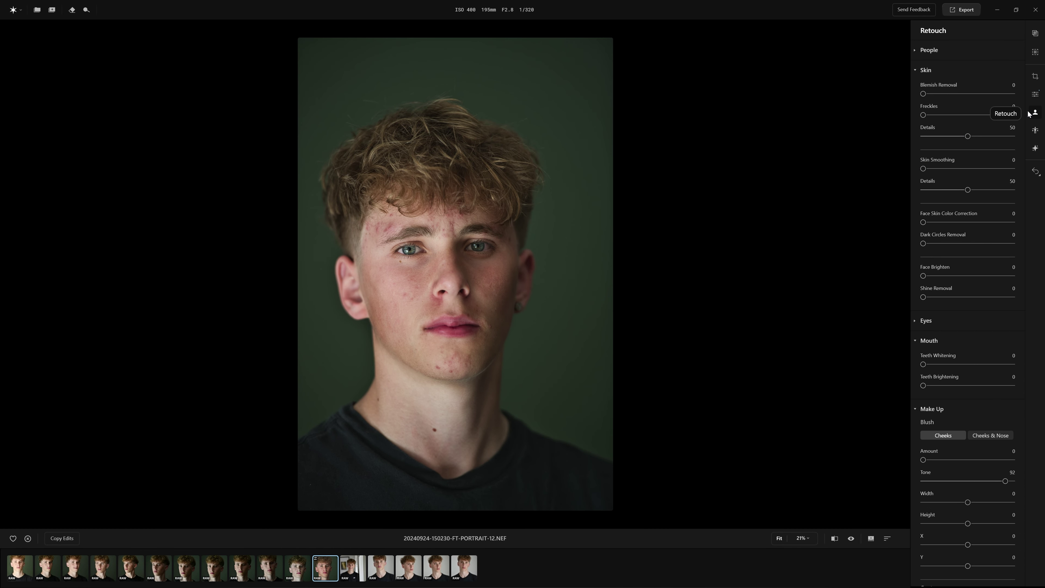
pyautogui.click(930, 70)
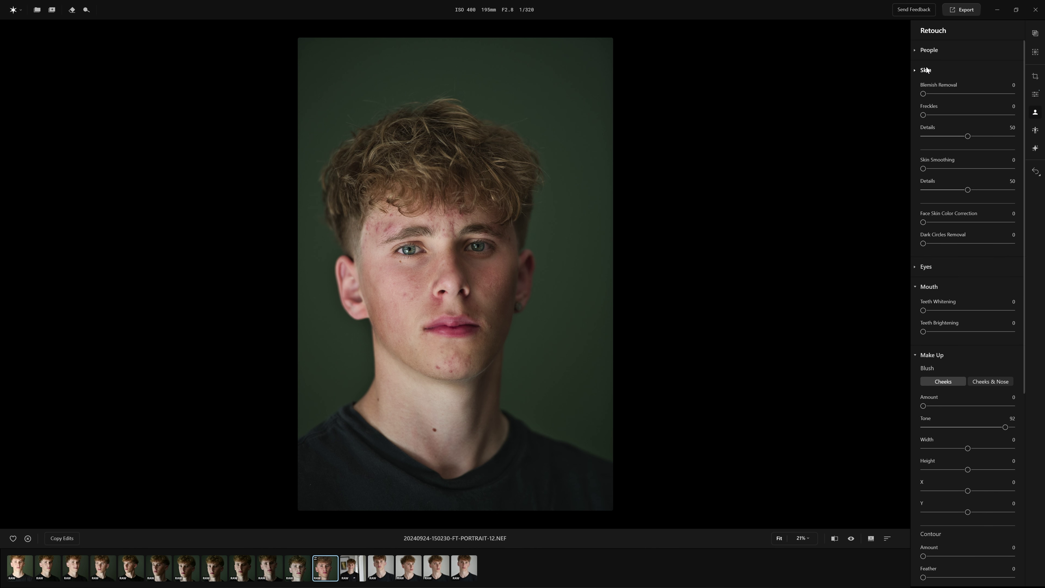
pyautogui.click(925, 112)
pyautogui.click(928, 131)
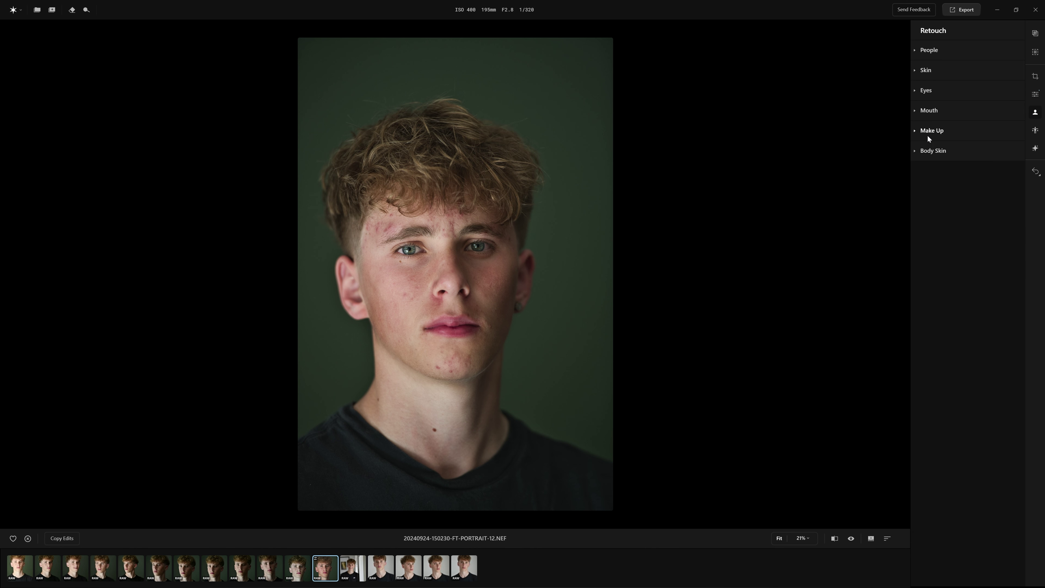
pyautogui.click(927, 70)
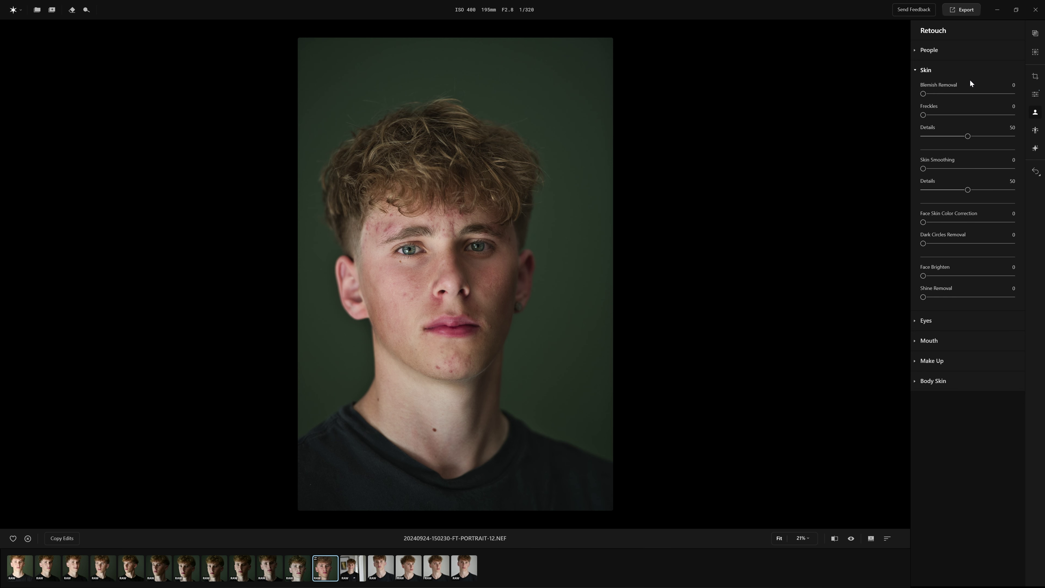
# - Set Blemish Removal to 100 on the portrait's skin
pyautogui.scroll(4, 452, 190)
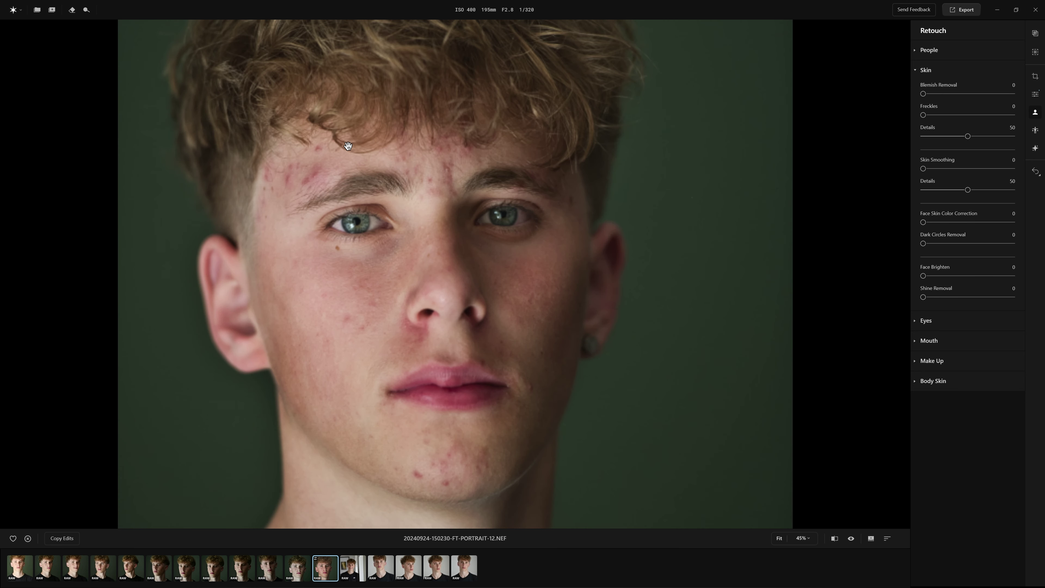
pyautogui.moveTo(402, 155); pyautogui.dragTo(407, 171)
pyautogui.scroll(3, 342, 175)
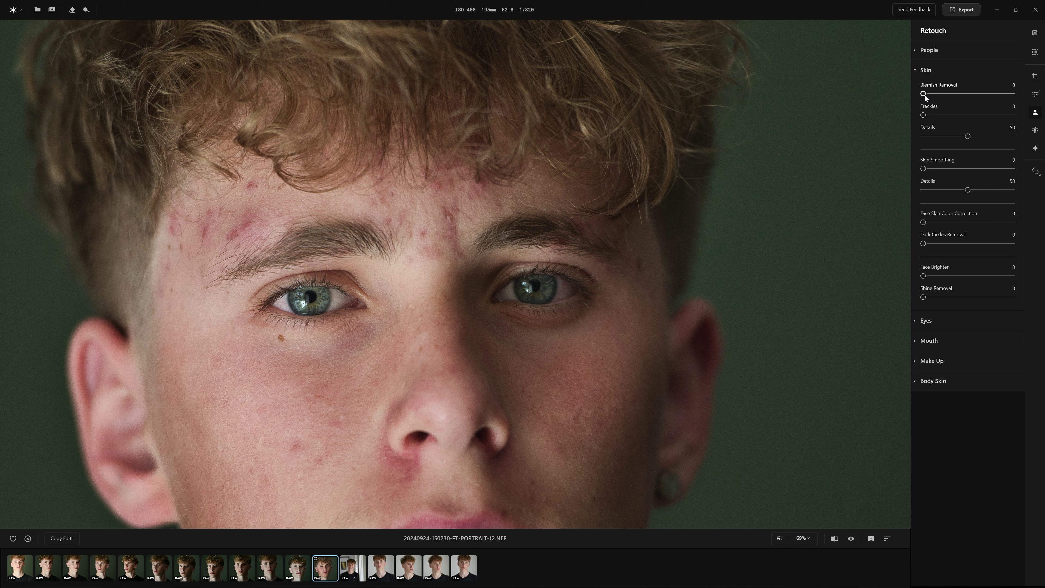
pyautogui.moveTo(923, 96); pyautogui.dragTo(1020, 116)
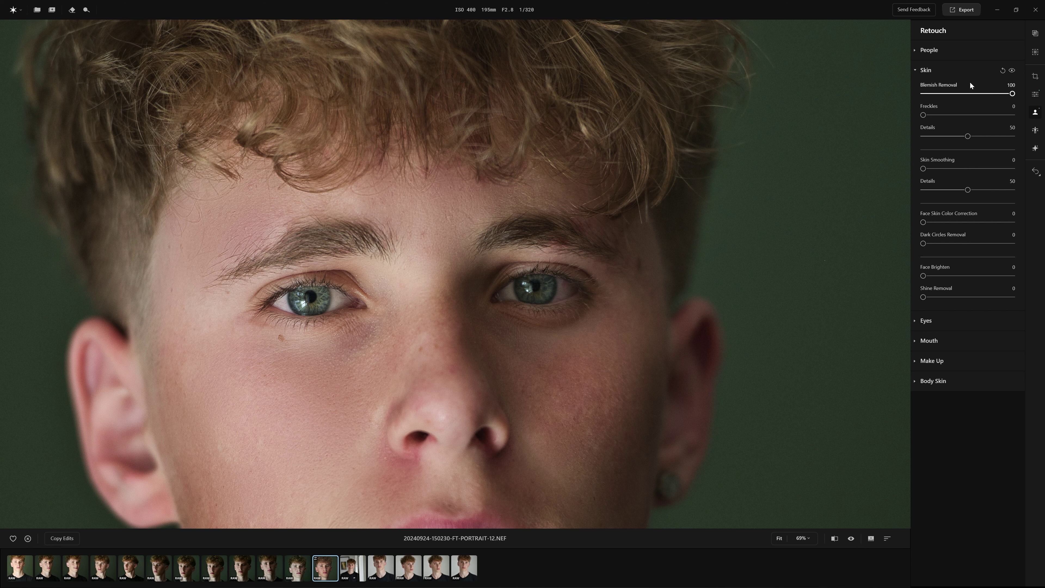
# - Compare the portrait with and without the skin retouching, both close up and in a wider view
pyautogui.click(1013, 70)
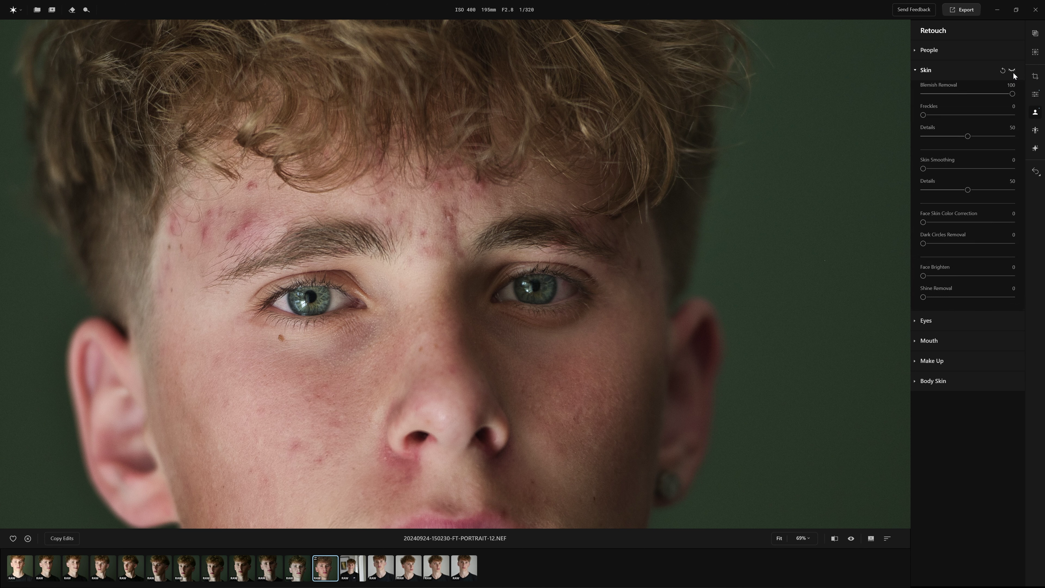
pyautogui.click(1014, 72)
pyautogui.click(1014, 72)
pyautogui.click(1013, 72)
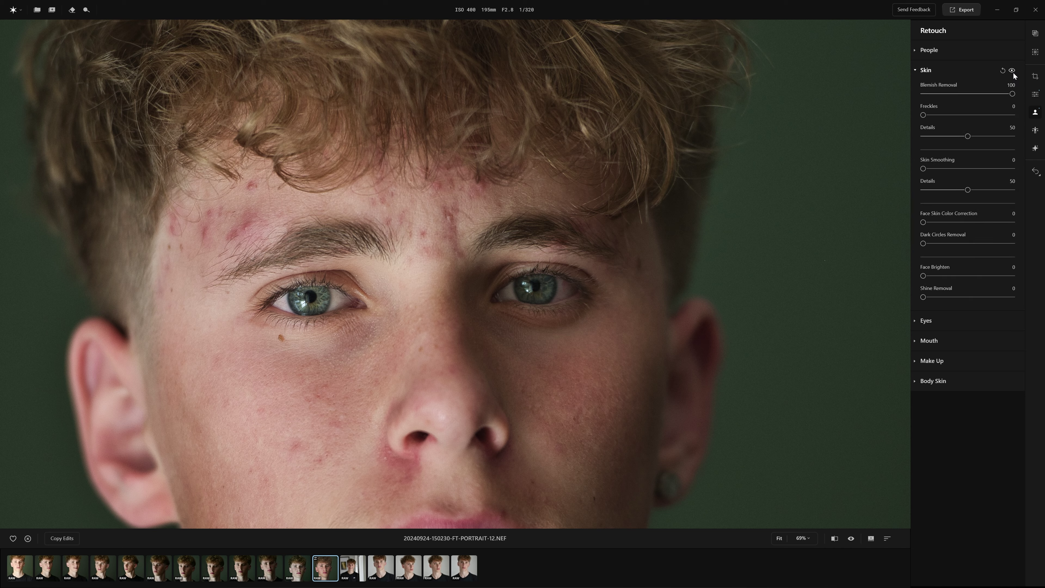
pyautogui.scroll(-3, 561, 205)
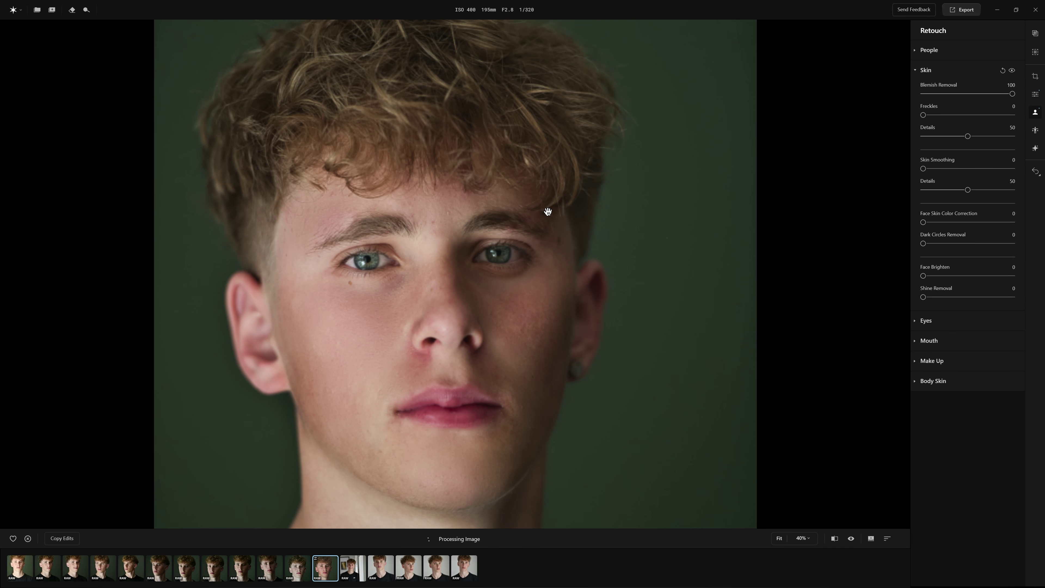
pyautogui.click(1012, 71)
pyautogui.click(1012, 71)
pyautogui.click(1013, 71)
pyautogui.click(1013, 71)
pyautogui.click(1012, 71)
pyautogui.click(1012, 71)
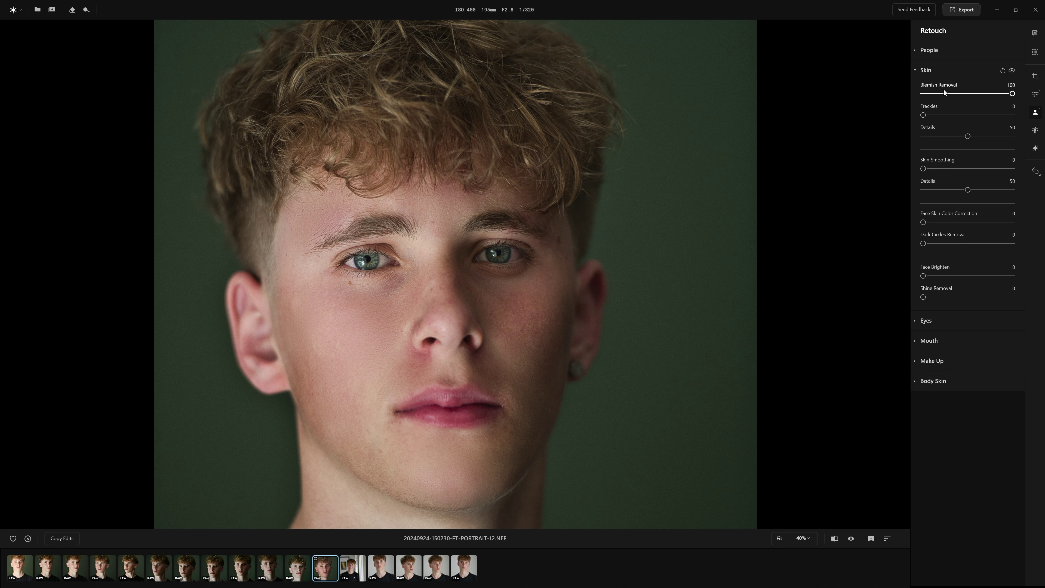
# - Readjust the Blemish Removal amount and compare the skin with and without the retouching
pyautogui.moveTo(1013, 94); pyautogui.dragTo(1010, 94)
pyautogui.click(1013, 70)
pyautogui.click(1013, 70)
# - Try the Freckles adjustment at full strength on the portrait and return it to 0
pyautogui.moveTo(929, 115); pyautogui.dragTo(1027, 119)
pyautogui.moveTo(1013, 117); pyautogui.dragTo(923, 117)
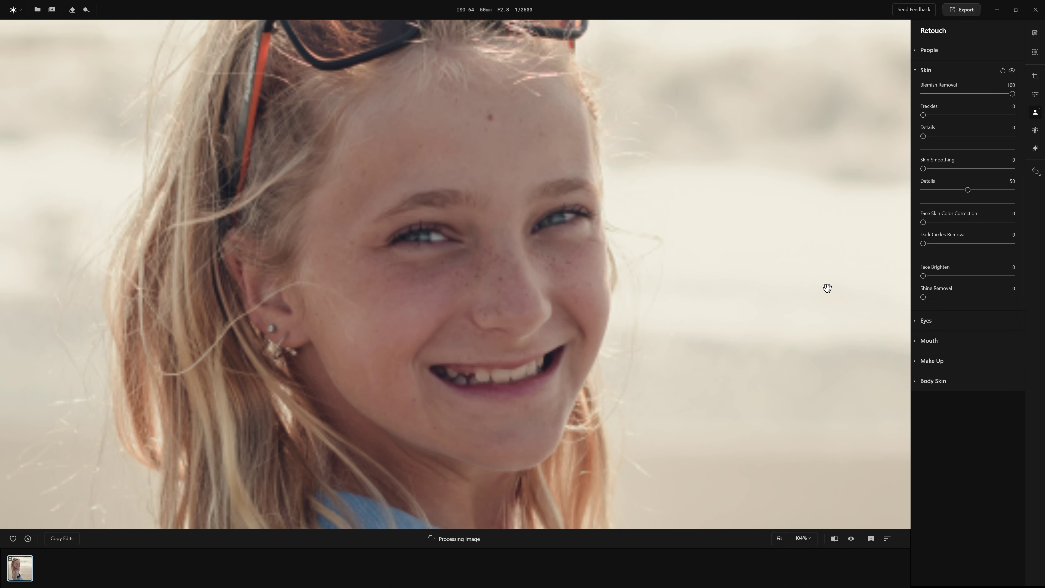
# - Set Freckles to 100 on the girl's beach photo and compare her skin with and without the retouching
pyautogui.moveTo(926, 115); pyautogui.dragTo(1021, 119)
pyautogui.click(1012, 70)
pyautogui.click(1012, 70)
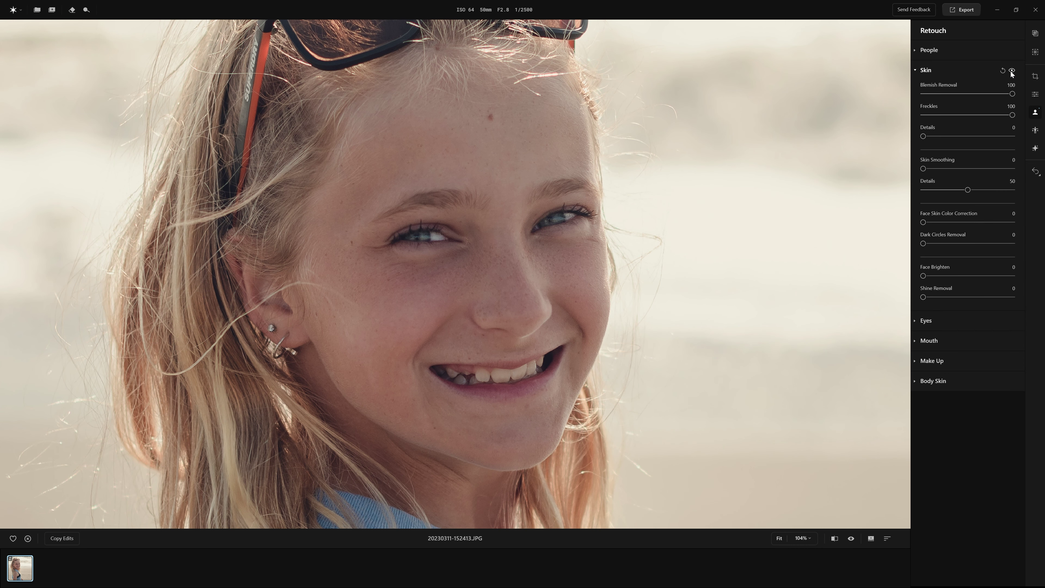
pyautogui.click(1012, 71)
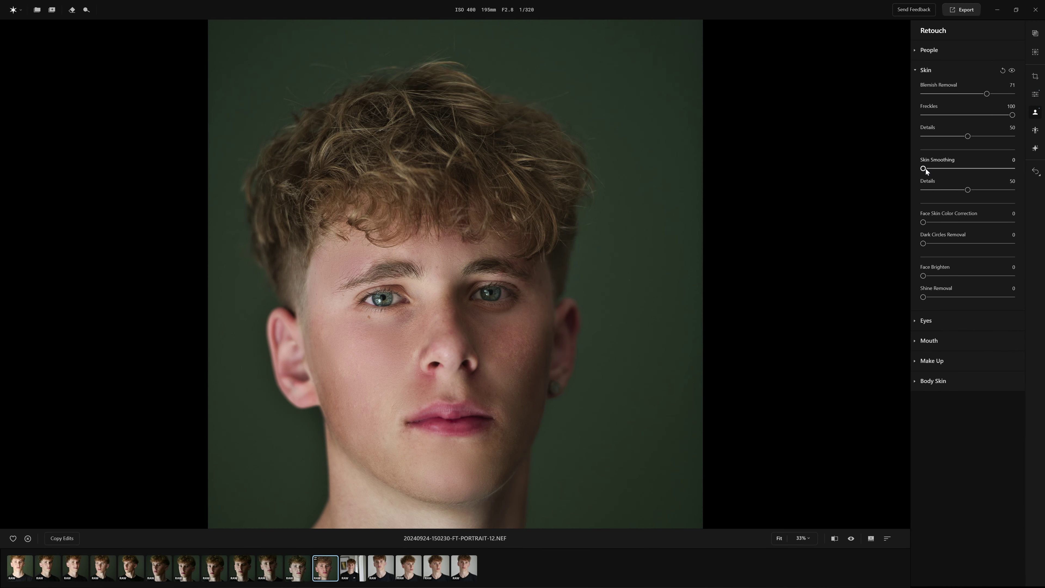
# - Try Skin Smoothing at 100 on the young man's portrait and compare the cheek texture with and without it
pyautogui.moveTo(921, 170); pyautogui.dragTo(1013, 168)
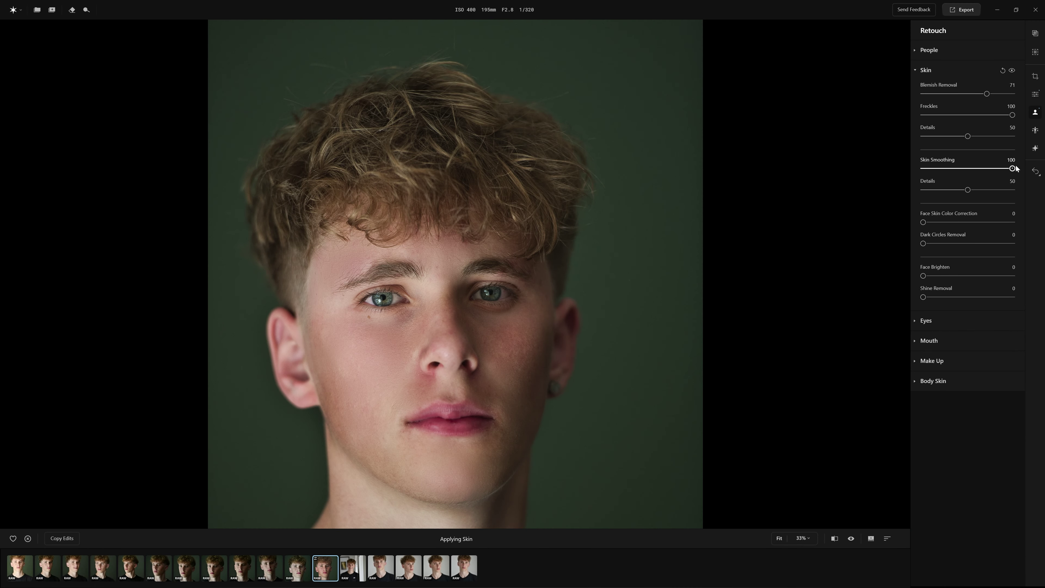
pyautogui.scroll(5, 505, 367)
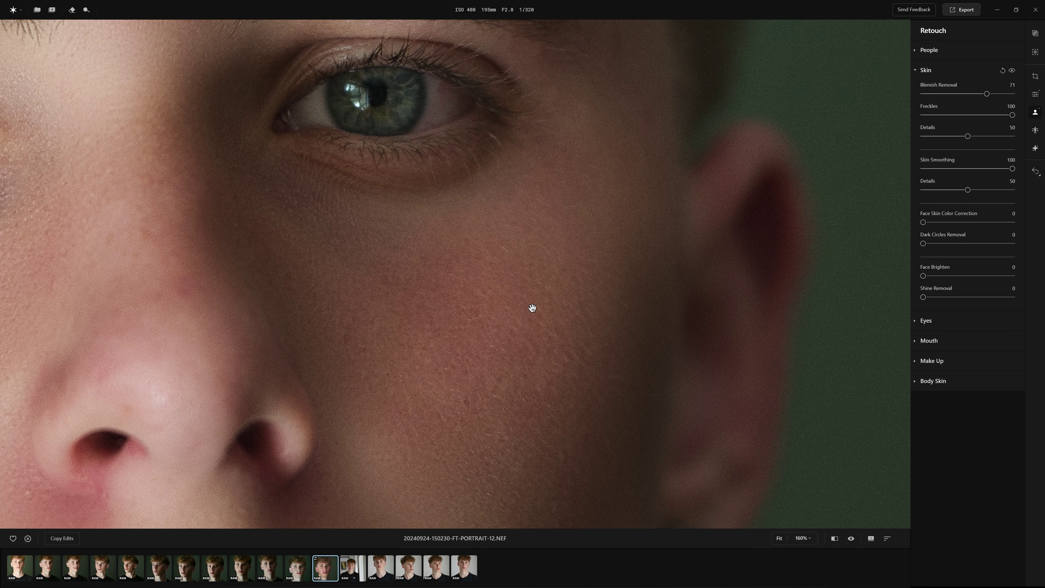
pyautogui.scroll(3, 531, 377)
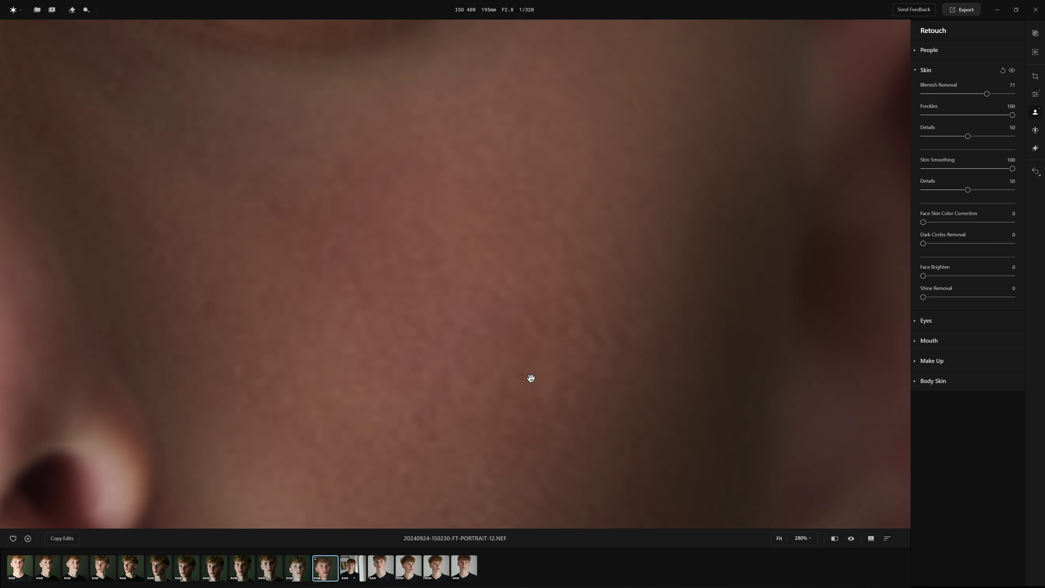
pyautogui.click(1013, 71)
pyautogui.click(1014, 71)
pyautogui.click(1015, 70)
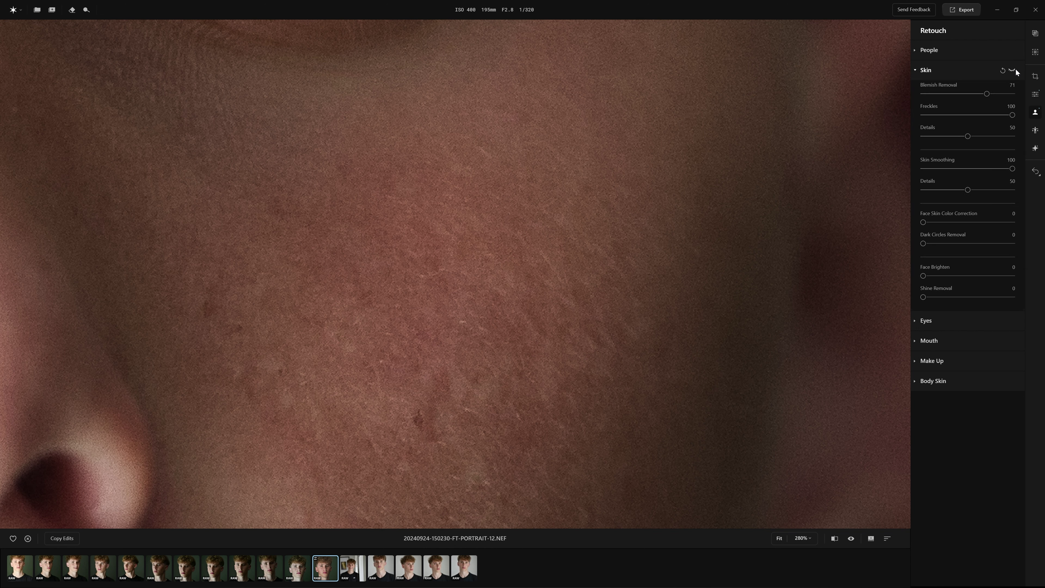
pyautogui.click(1015, 70)
pyautogui.click(1016, 70)
pyautogui.click(1012, 70)
pyautogui.click(1013, 70)
pyautogui.click(1012, 71)
pyautogui.scroll(-5, 454, 290)
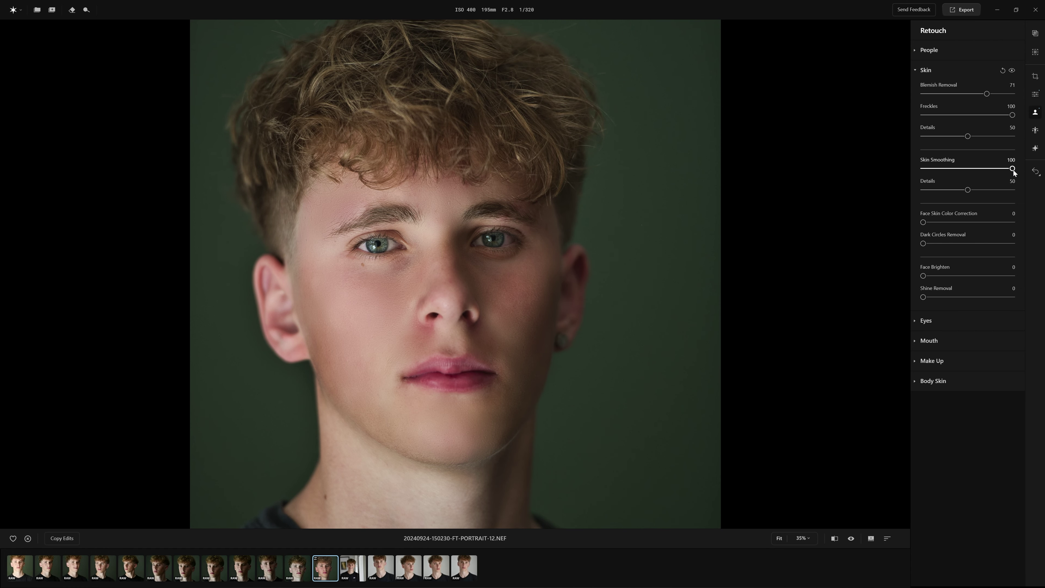
# - Reduce Skin Smoothing to 18 and compare the portrait with and without the skin retouching
pyautogui.moveTo(983, 166); pyautogui.dragTo(952, 166)
pyautogui.moveTo(953, 165); pyautogui.dragTo(940, 167)
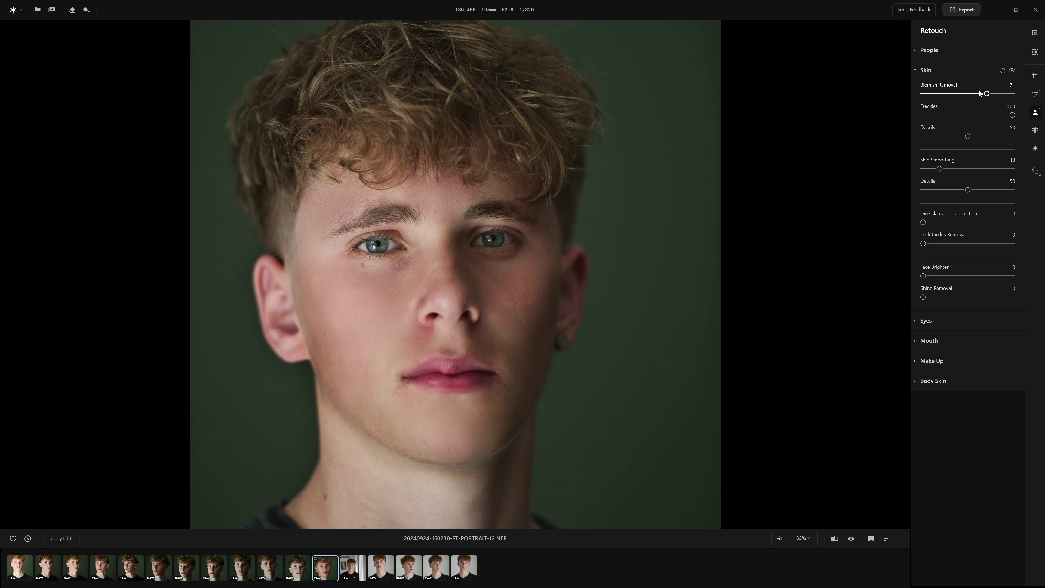
pyautogui.click(1013, 70)
pyautogui.click(1015, 71)
pyautogui.click(1014, 71)
pyautogui.click(1015, 71)
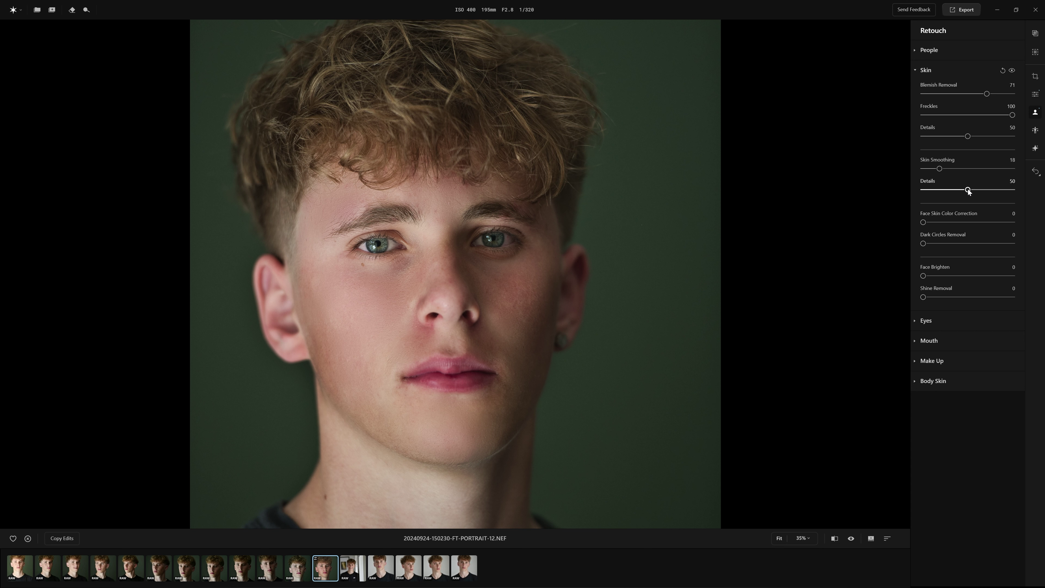
# - Try a higher Details amount for the skin smoothing and compare the edited portrait with the original photo
pyautogui.moveTo(969, 192); pyautogui.dragTo(1008, 195)
pyautogui.press('\\')
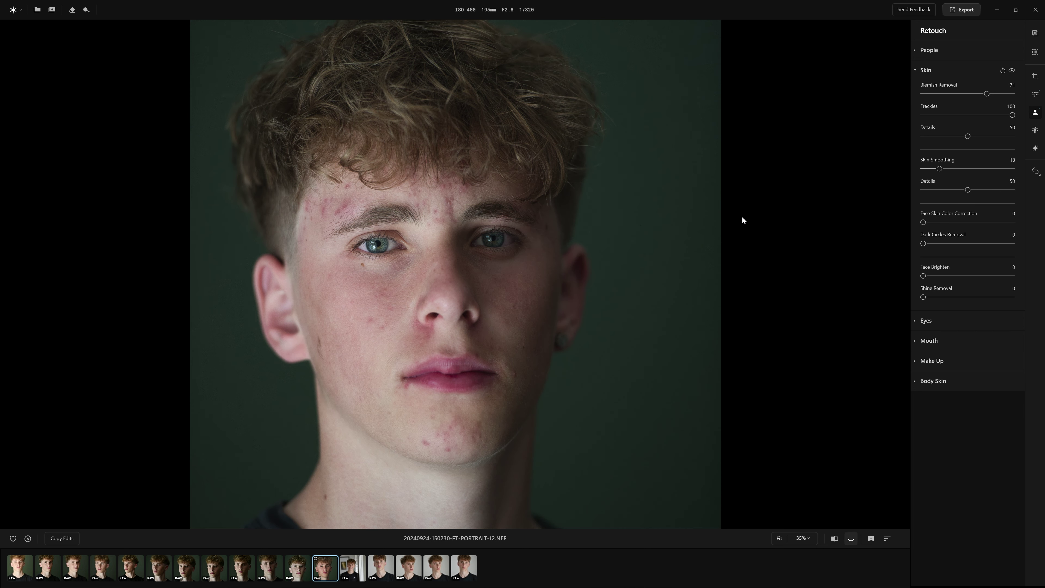
pyautogui.press('\\')
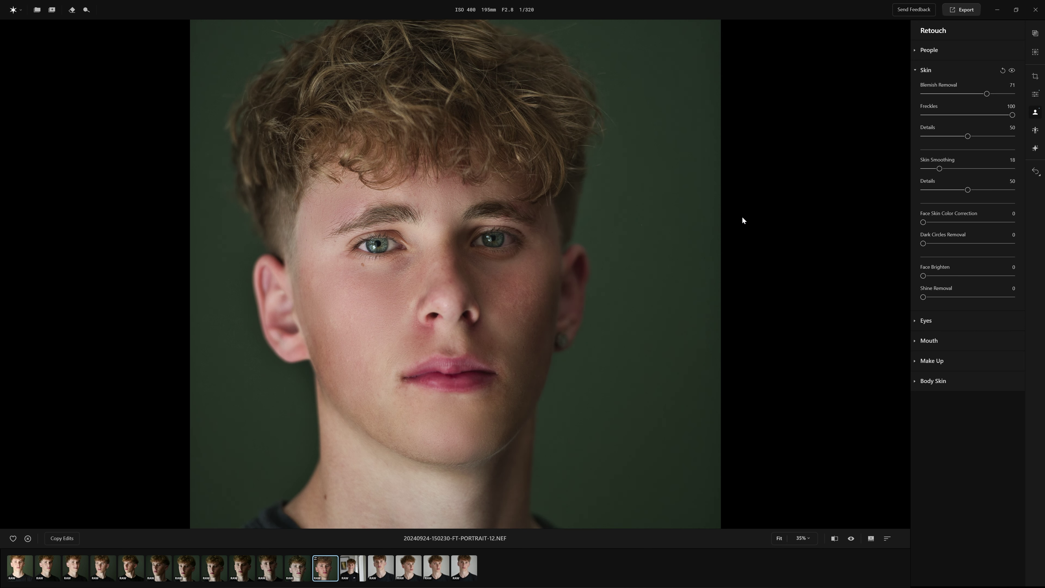
pyautogui.press('\\')
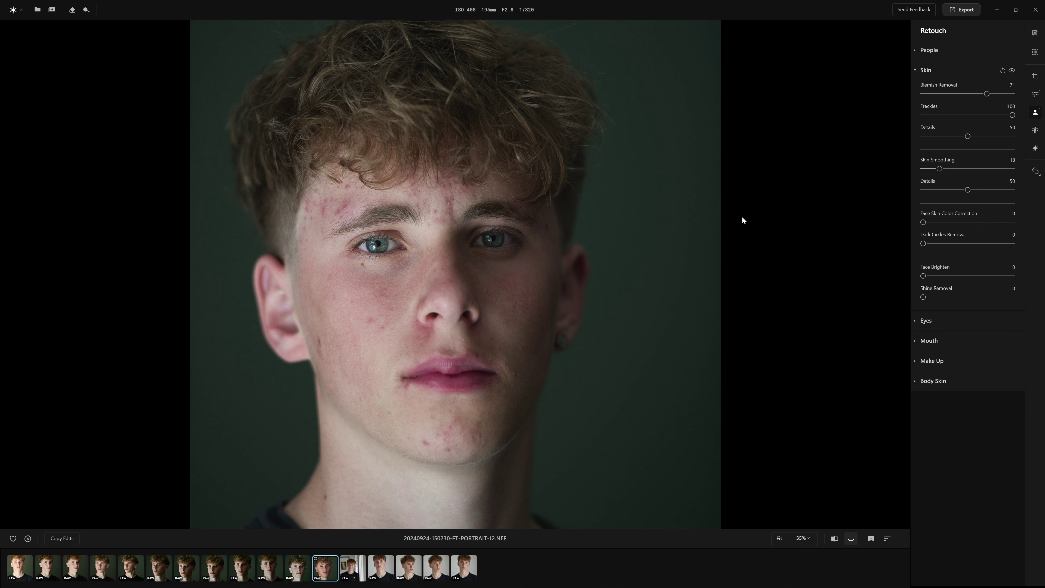
pyautogui.press('\\')
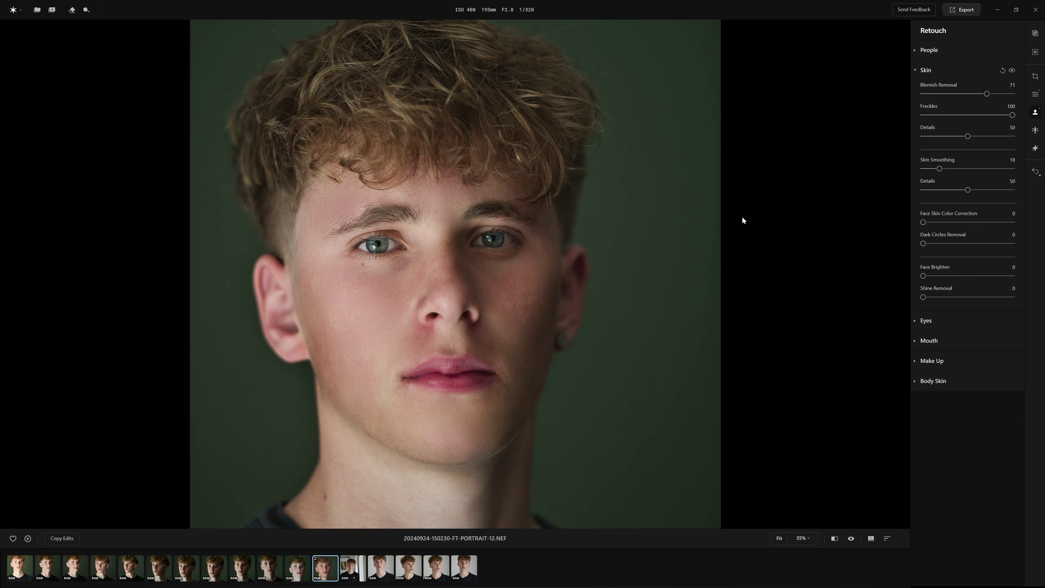
pyautogui.press('\\')
pyautogui.press('\\')
# - Try the Grey iris on the portrait's eyes and restore the Original Iris option
pyautogui.scroll(5, 443, 205)
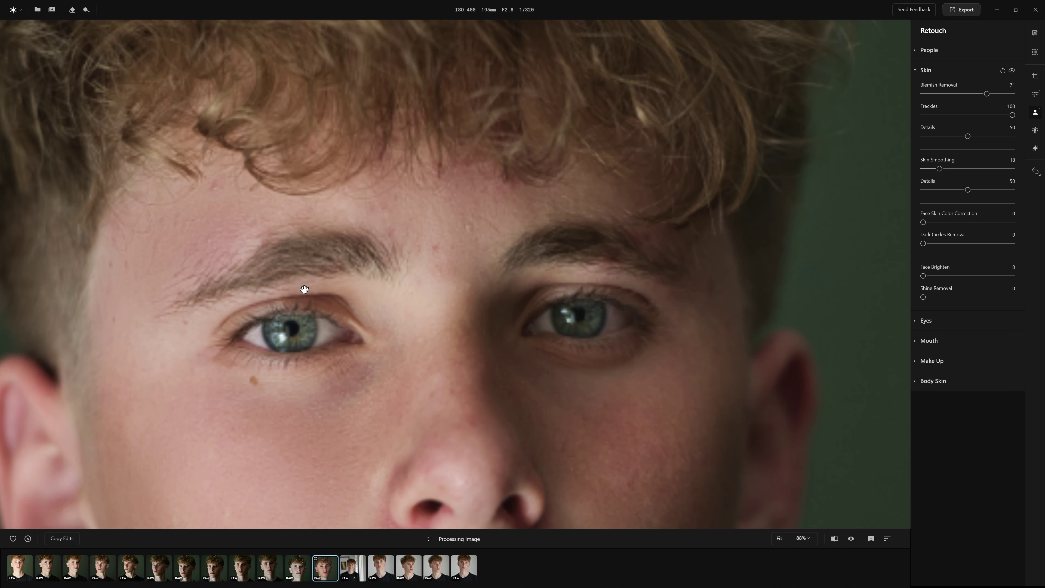
pyautogui.click(925, 321)
pyautogui.scroll(1, 528, 312)
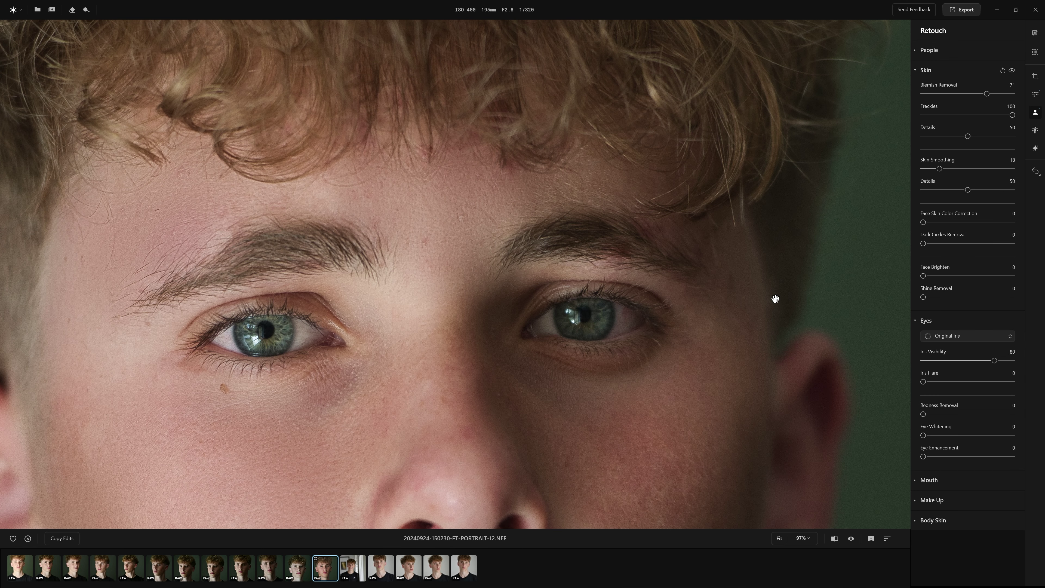
pyautogui.click(967, 336)
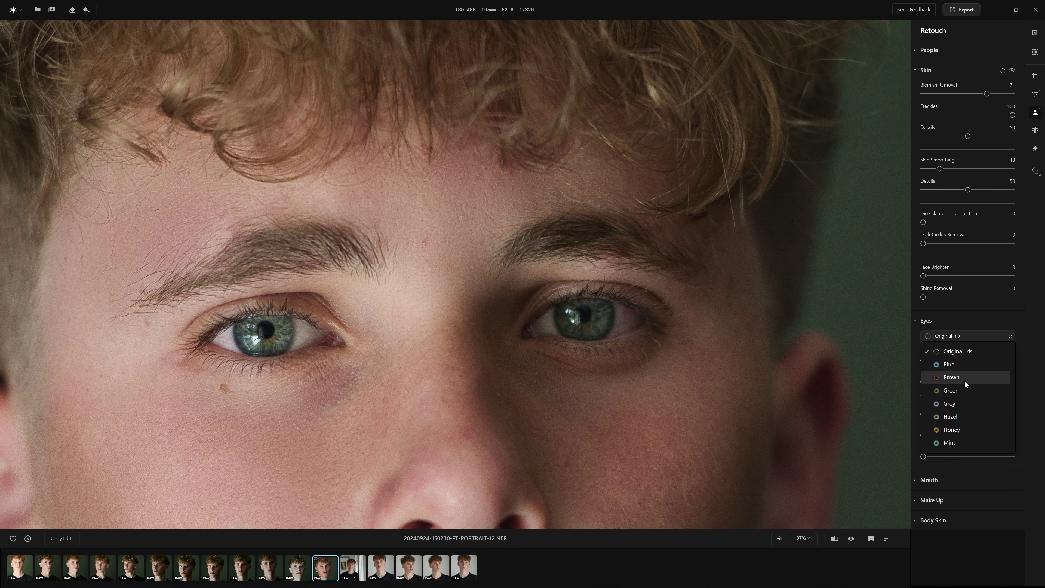
pyautogui.click(964, 402)
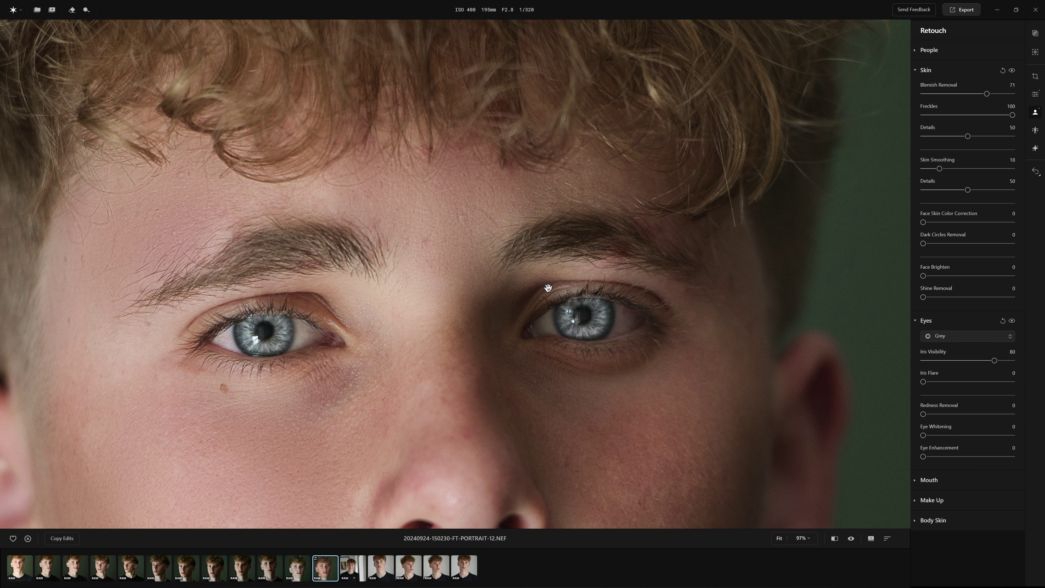
pyautogui.click(945, 336)
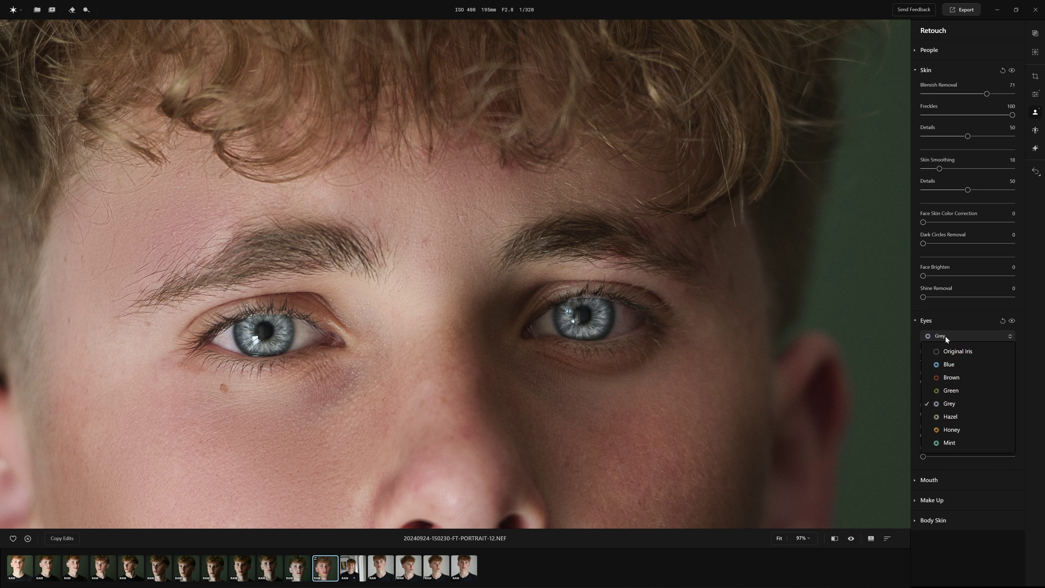
pyautogui.click(964, 352)
pyautogui.click(964, 351)
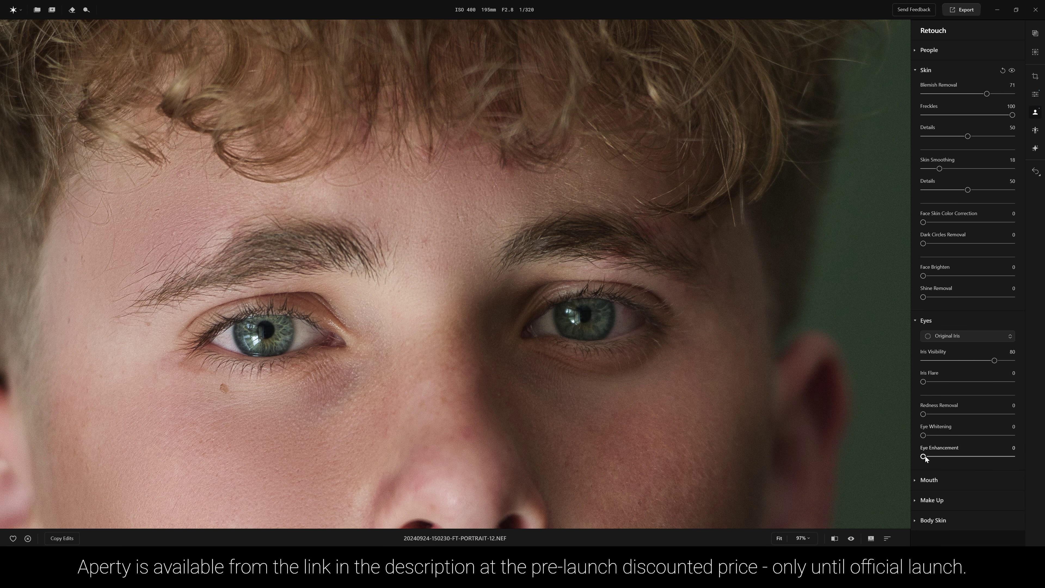
# - Try Eye Enhancement at 100 on the portrait and compare the irises with and without the eye retouching
pyautogui.moveTo(925, 458); pyautogui.dragTo(1033, 460)
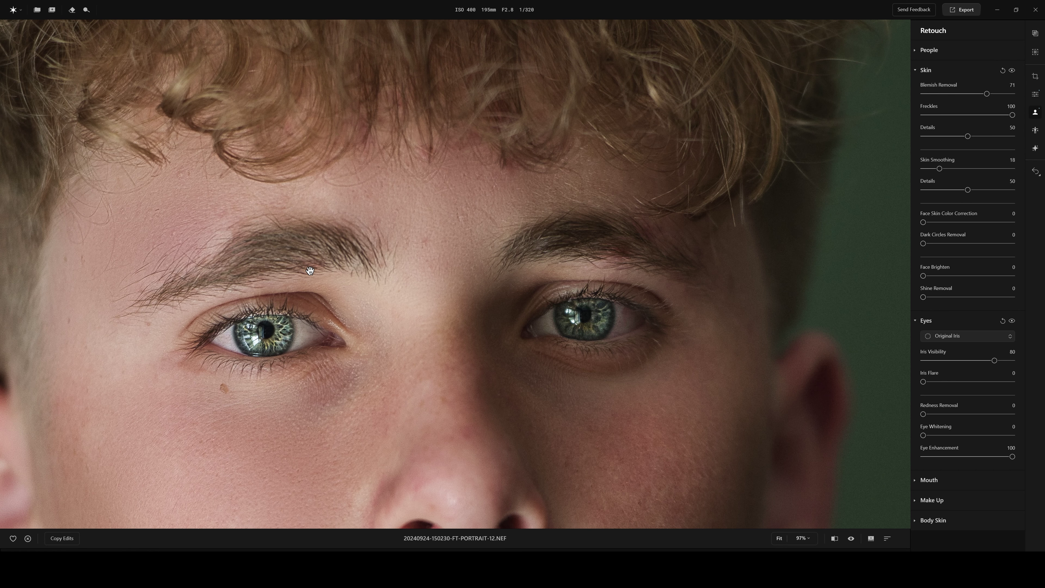
pyautogui.click(1012, 322)
pyautogui.click(1013, 322)
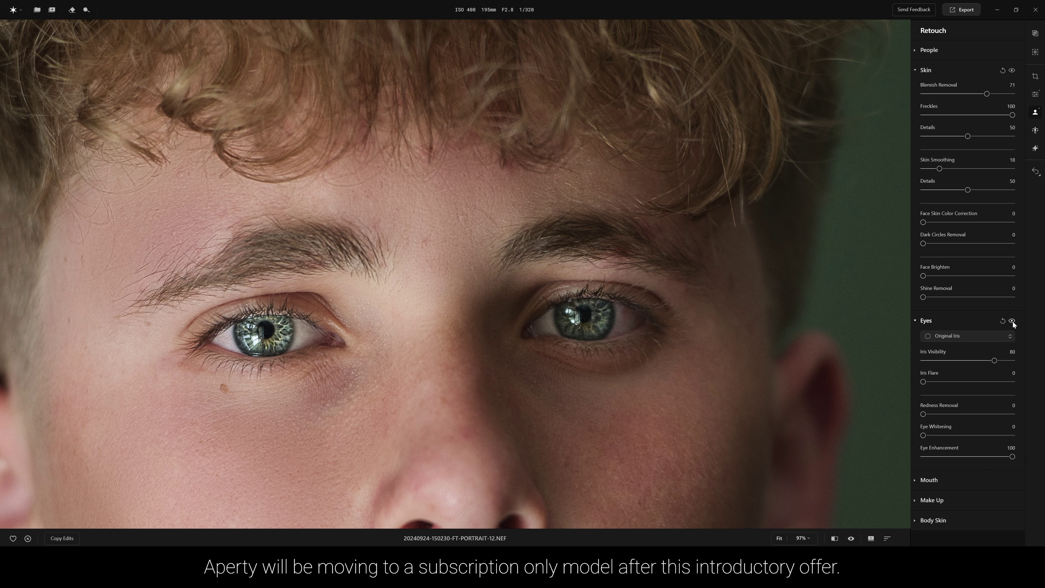
pyautogui.click(1013, 322)
pyautogui.click(1014, 321)
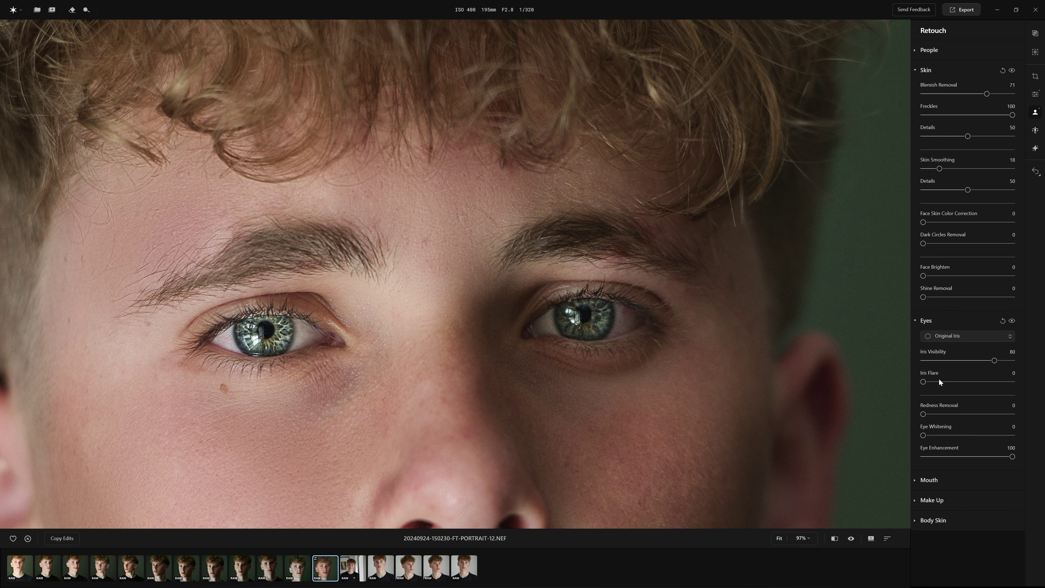
# - Set Eye Enhancement to 46, comparing the portrait with and without the eye retouching while choosing the amount
pyautogui.moveTo(1012, 456); pyautogui.dragTo(954, 455)
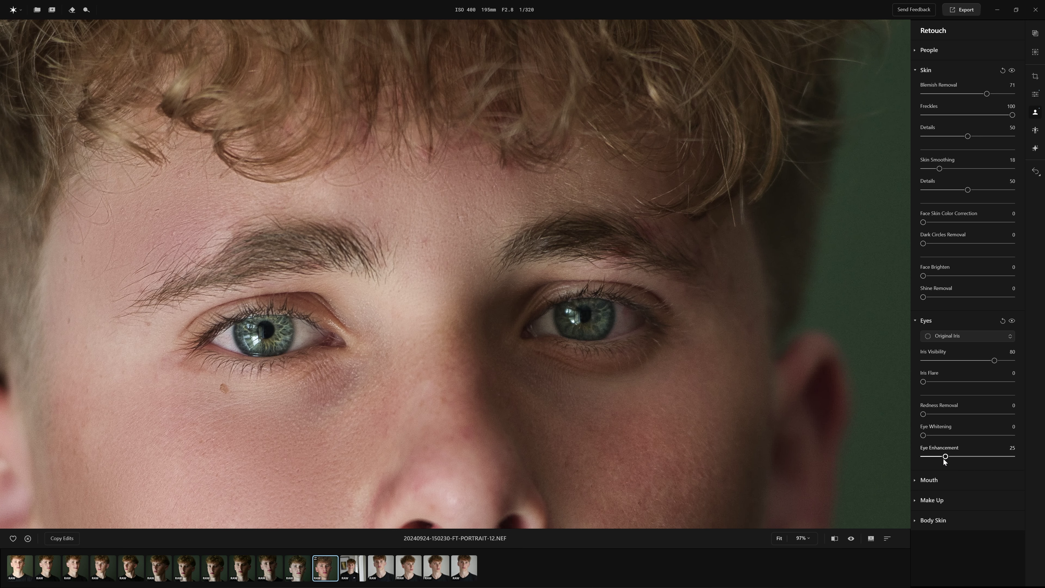
pyautogui.click(1013, 321)
pyautogui.click(1015, 323)
pyautogui.click(1013, 322)
pyautogui.click(1013, 322)
pyautogui.moveTo(958, 457); pyautogui.dragTo(963, 457)
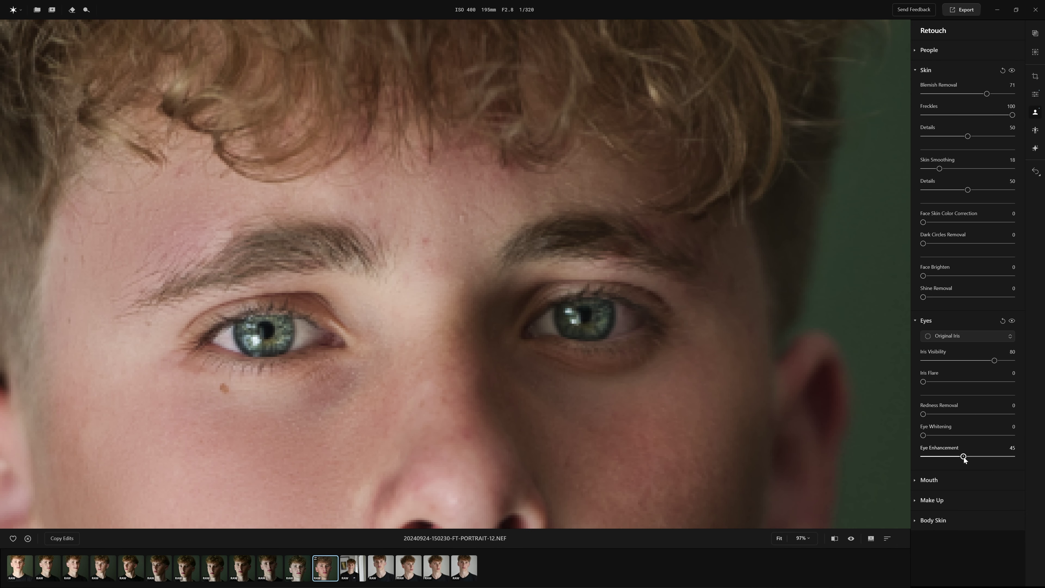
# - Try Iris Flare at 100 and compare the eyes with and without the eye adjustments
pyautogui.moveTo(922, 381); pyautogui.dragTo(1038, 392)
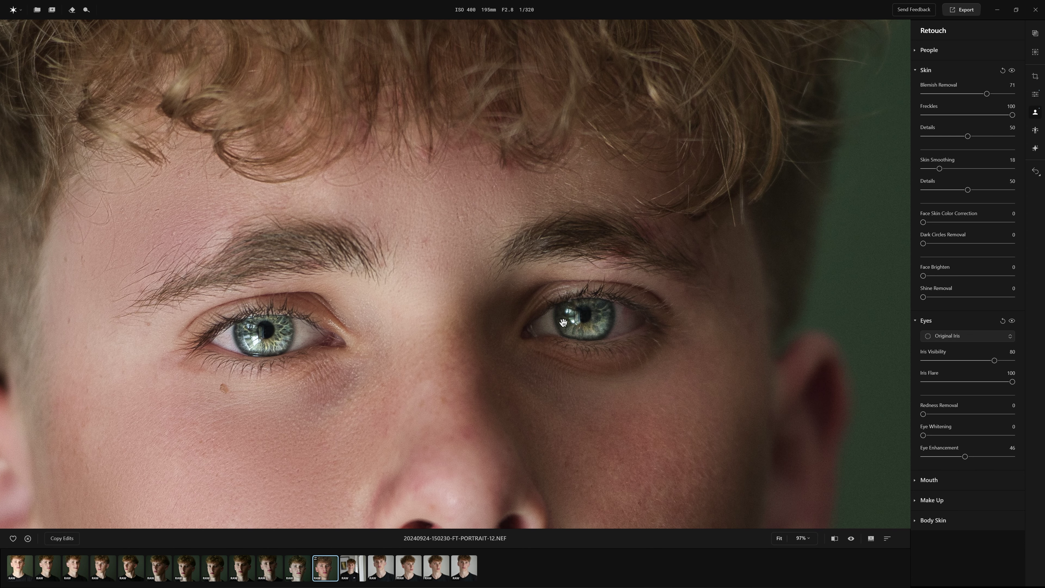
pyautogui.click(1013, 320)
pyautogui.click(1013, 320)
# - Reduce Iris Flare to 34 and compare the eyes with and without the eye adjustments
pyautogui.moveTo(1014, 385); pyautogui.dragTo(957, 387)
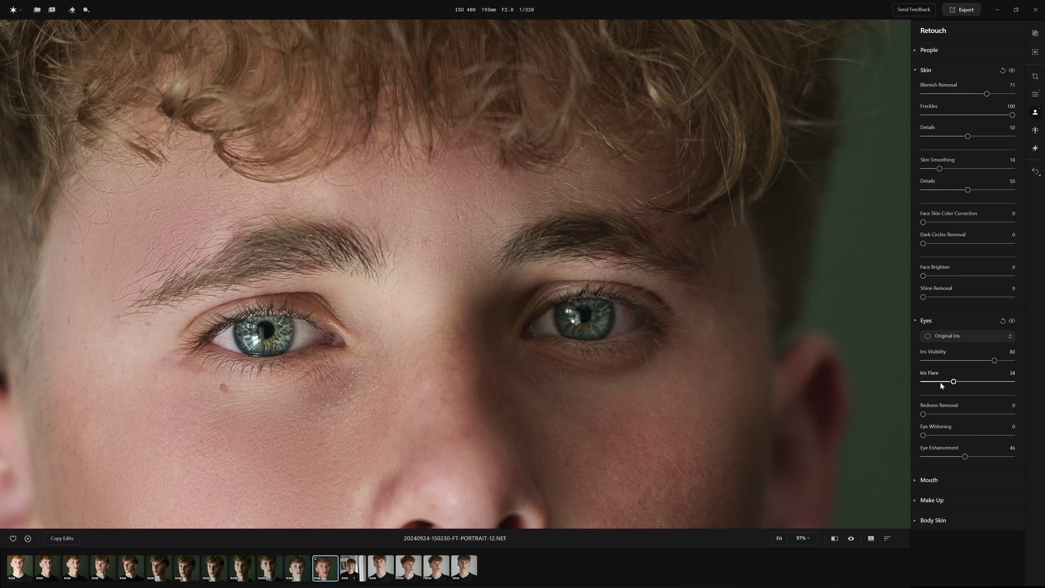
pyautogui.click(1013, 320)
pyautogui.click(1014, 321)
# - Try Redness Removal at 100, compare the eyes with and without the adjustments, and inspect the white of the shadowed eye up close
pyautogui.moveTo(929, 415); pyautogui.dragTo(959, 412)
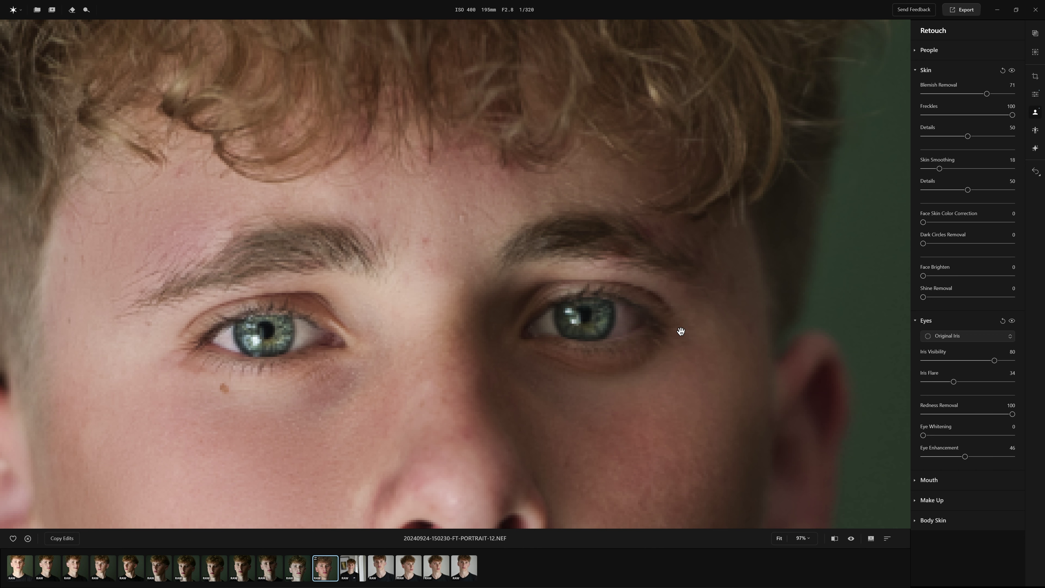
pyautogui.click(1013, 321)
pyautogui.click(1012, 320)
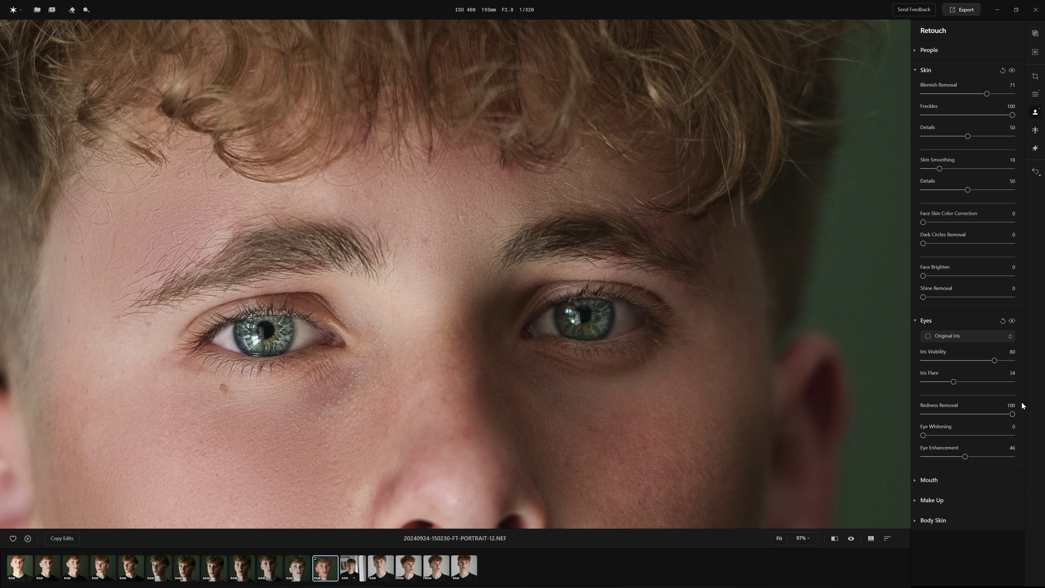
pyautogui.scroll(5, 614, 259)
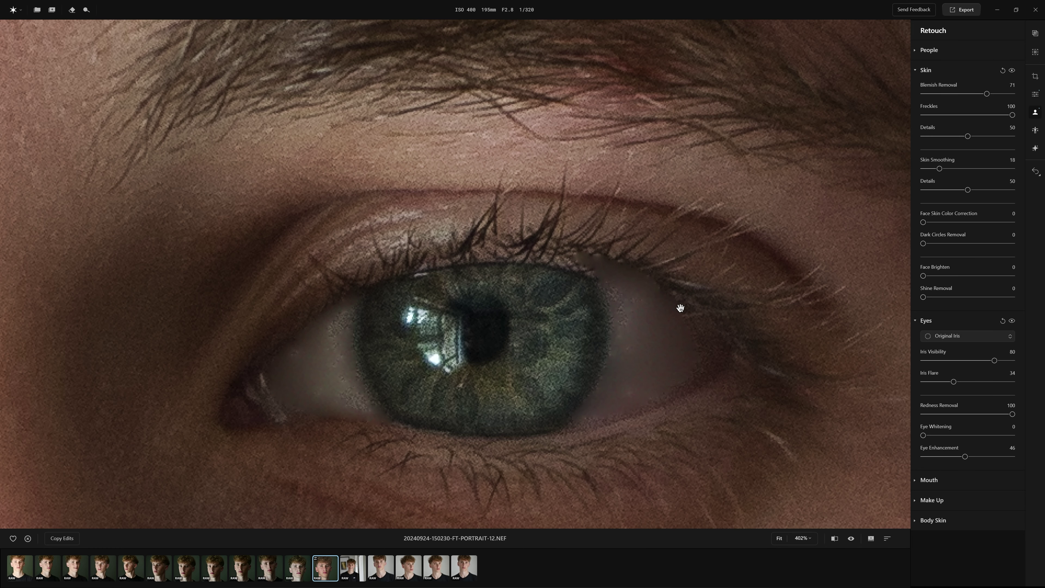
pyautogui.scroll(-10, 682, 311)
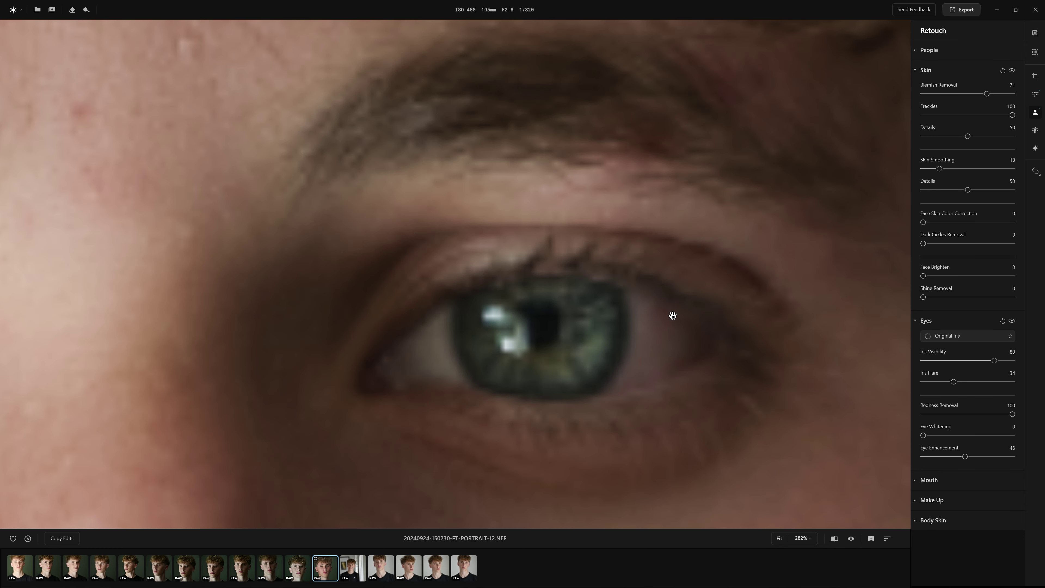
pyautogui.scroll(2, 451, 312)
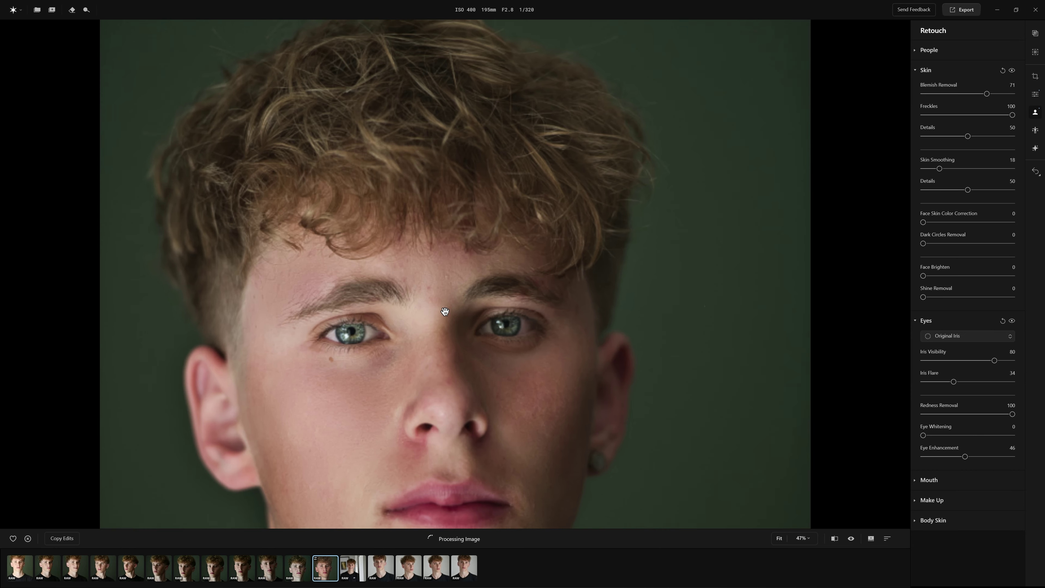
pyautogui.scroll(1, 483, 333)
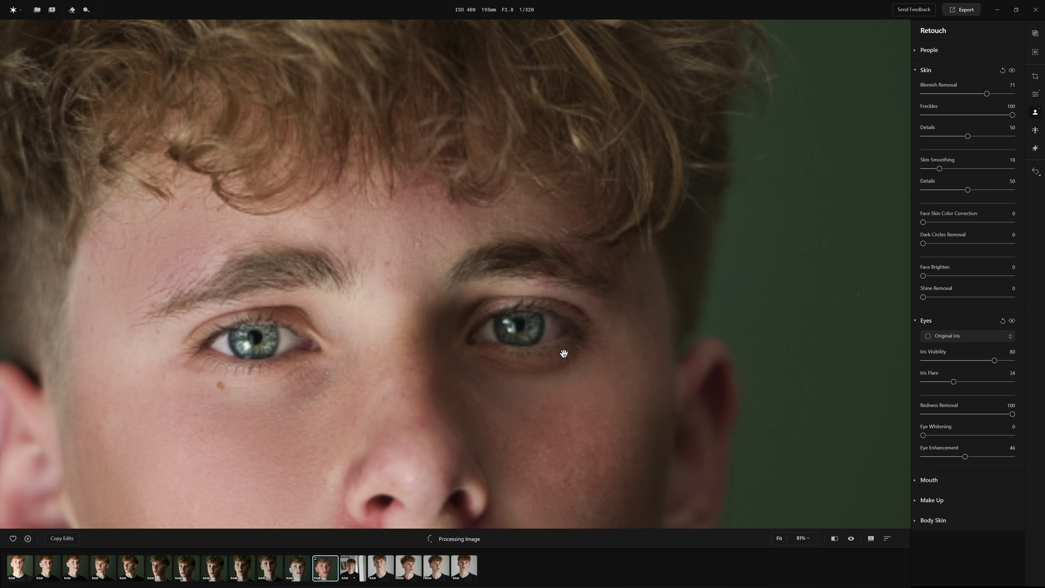
# - Set Redness Removal to 29 and Eye Whitening to 100, comparing the portrait with and without the eye adjustments
pyautogui.click(950, 413)
pyautogui.moveTo(951, 412); pyautogui.dragTo(949, 410)
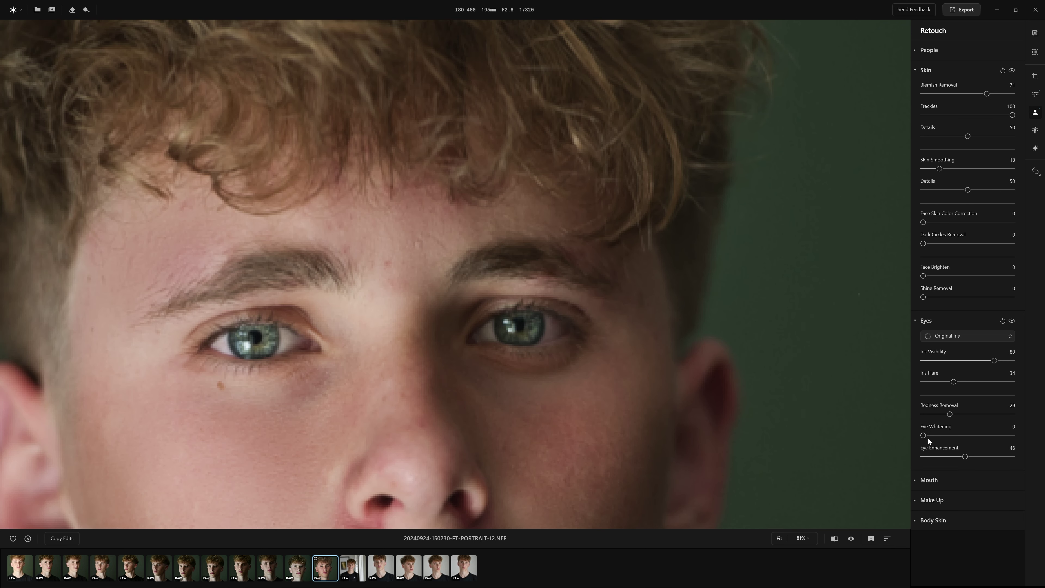
pyautogui.moveTo(926, 435); pyautogui.dragTo(1034, 441)
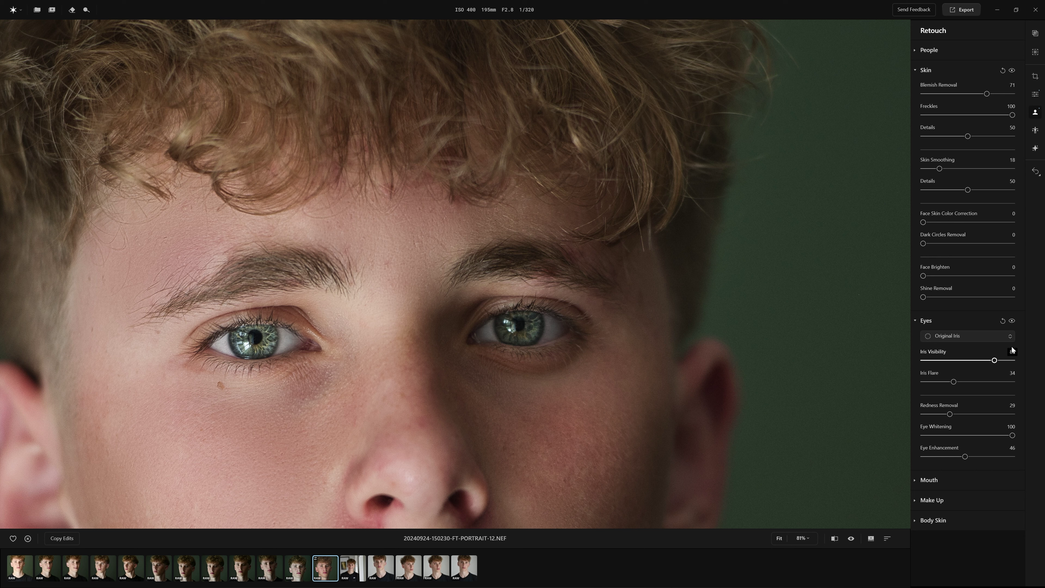
pyautogui.click(1012, 321)
pyautogui.click(1012, 321)
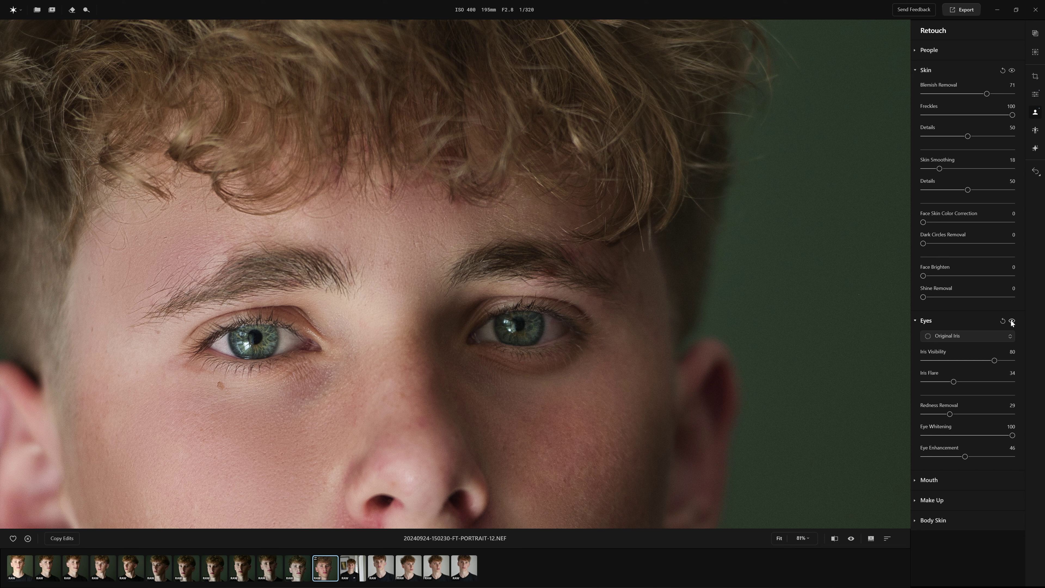
pyautogui.click(1012, 321)
pyautogui.click(1012, 321)
# - Show the Mouth retouching options for teeth and the Make Up options for the portrait
pyautogui.scroll(-5, 596, 415)
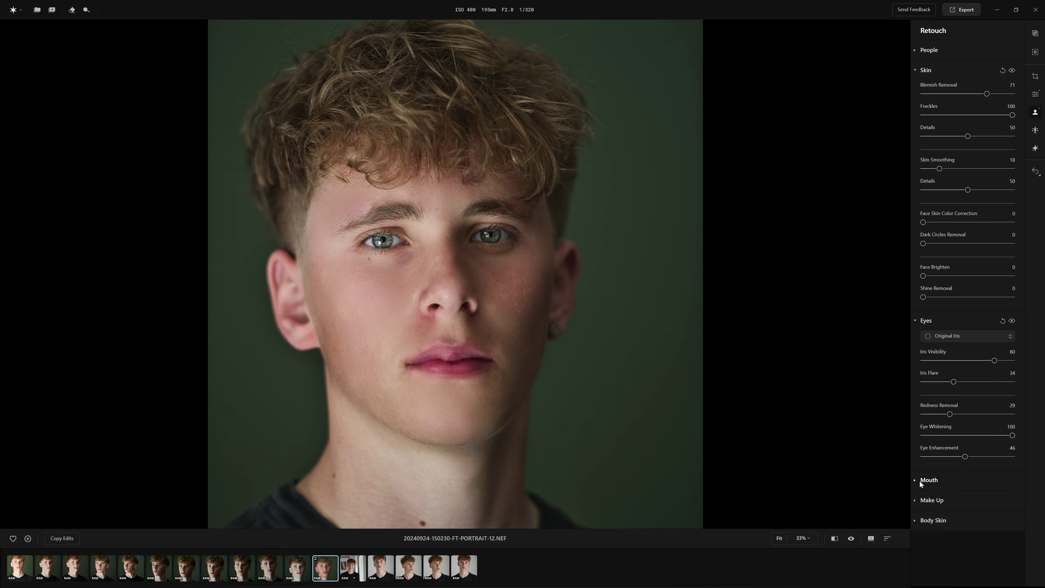
pyautogui.click(916, 480)
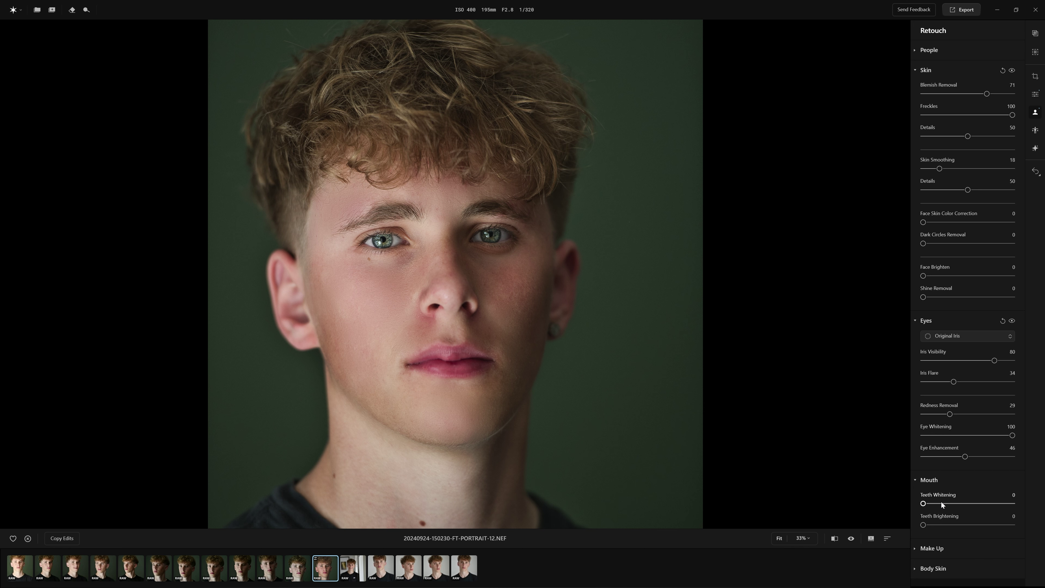
pyautogui.click(924, 546)
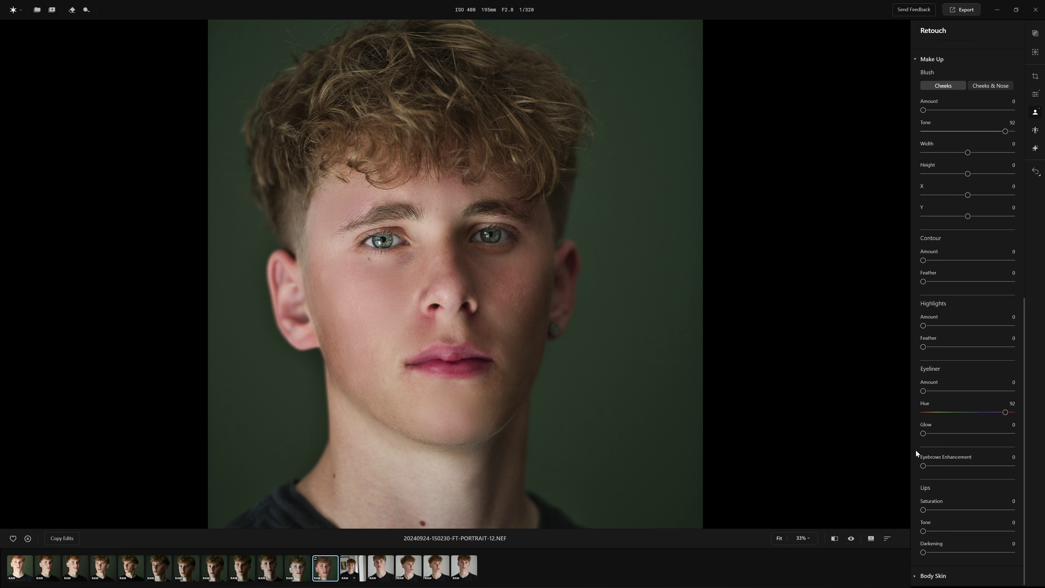